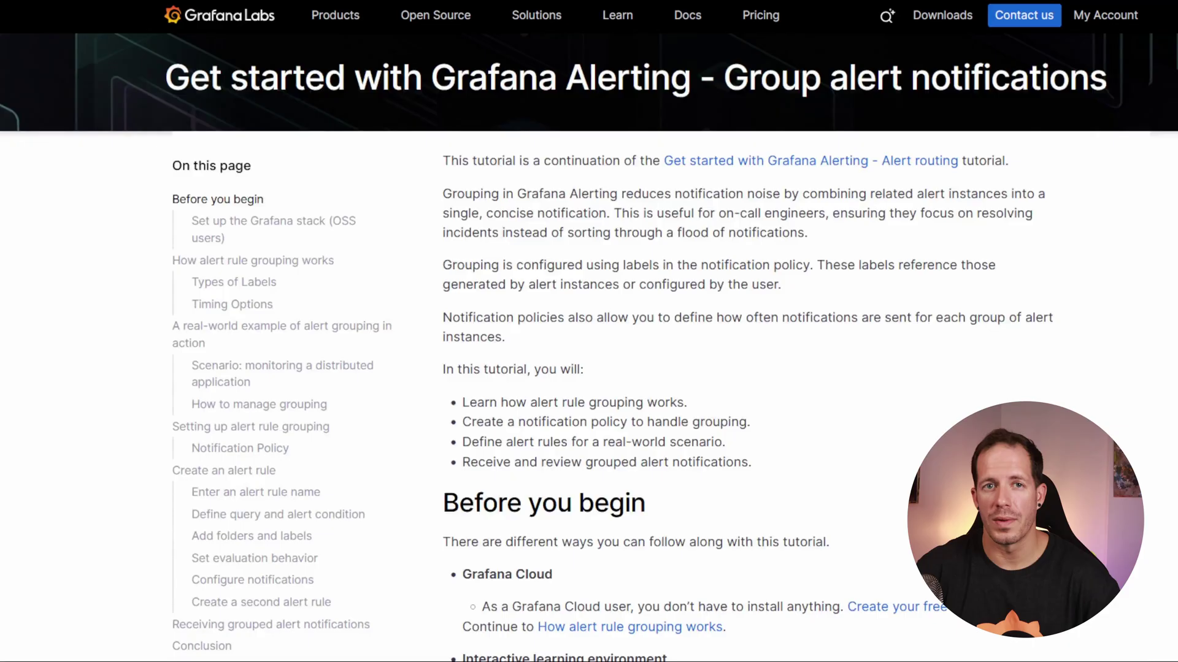
# Step: Scroll to the tutorial's Before you begin section to review the Grafana Cloud prerequisite
pyautogui.scroll(-6, 589, 346)
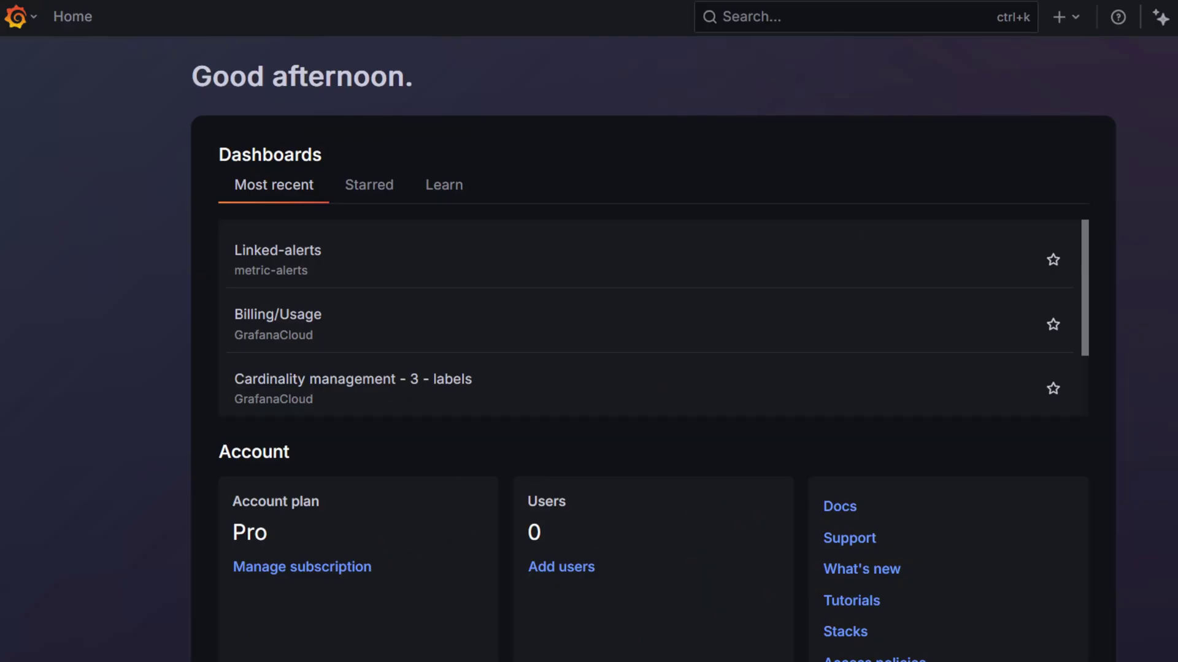
# Step: Go to Alerting > Notification policies and start a new child policy
pyautogui.click(15, 17)
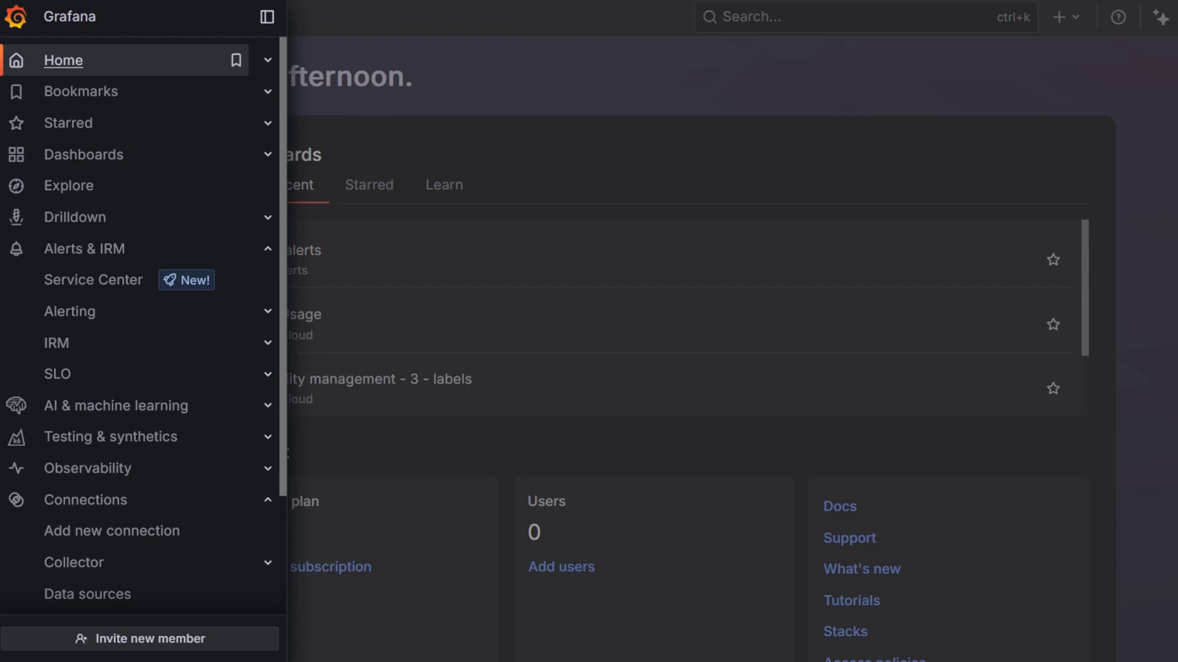
pyautogui.click(268, 312)
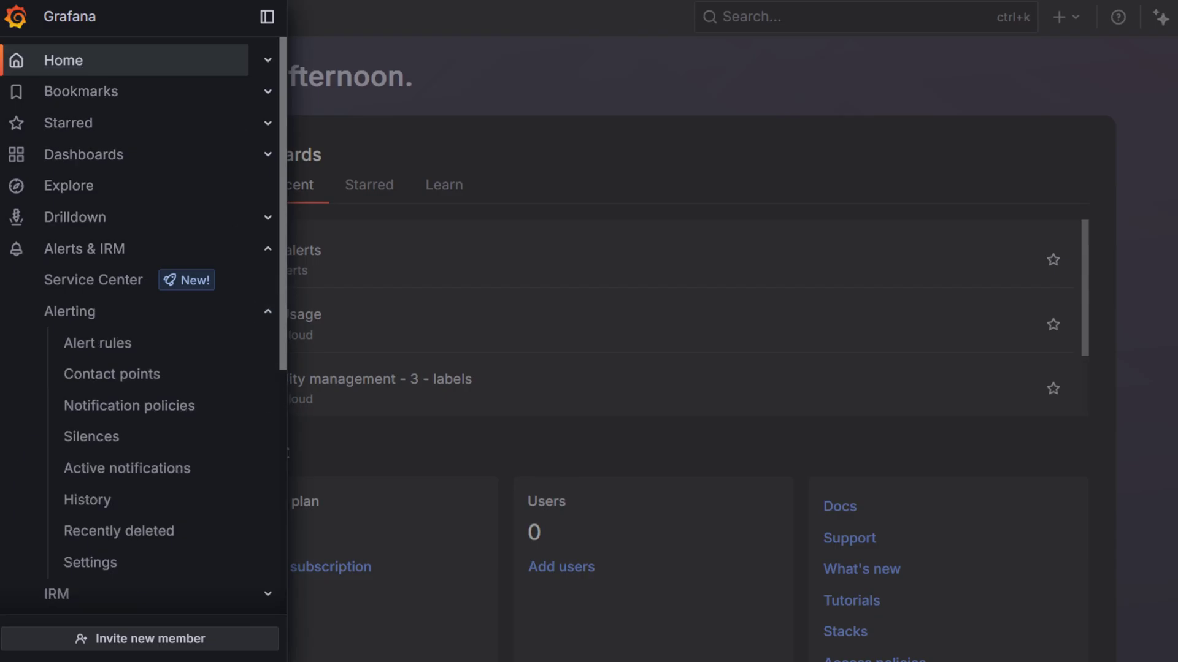
pyautogui.click(129, 406)
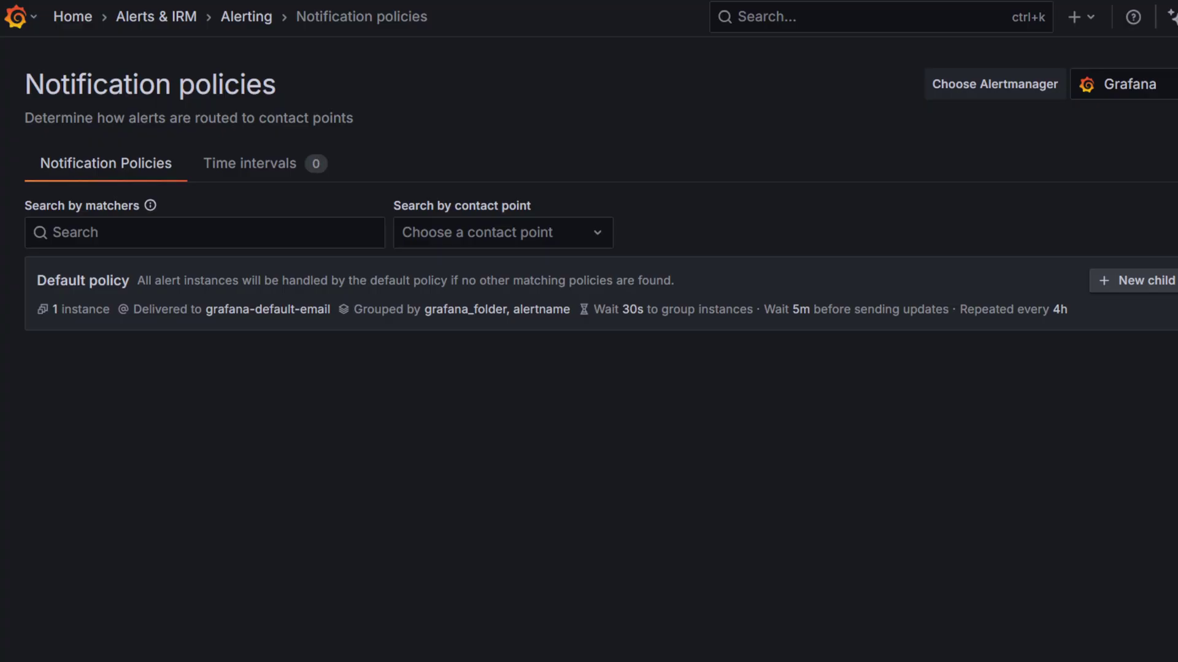
pyautogui.click(1134, 280)
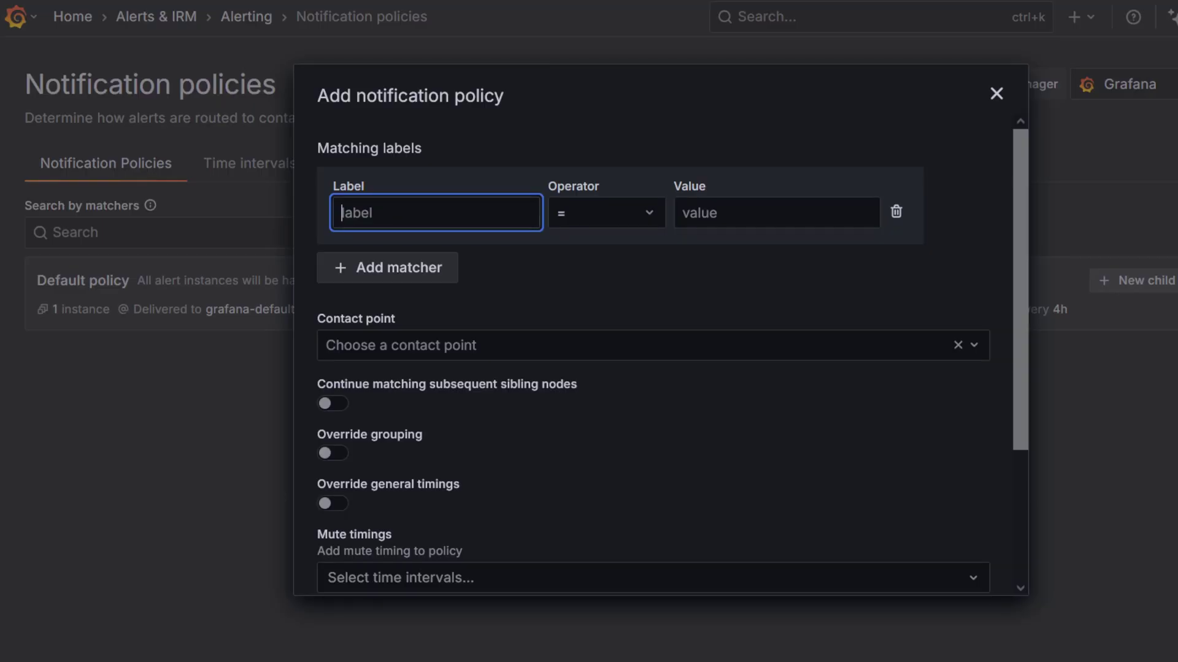
# Step: Match region = us-west, route to the webhook contact point, and enable Continue matching
pyautogui.write('region')
pyautogui.press('Tab')
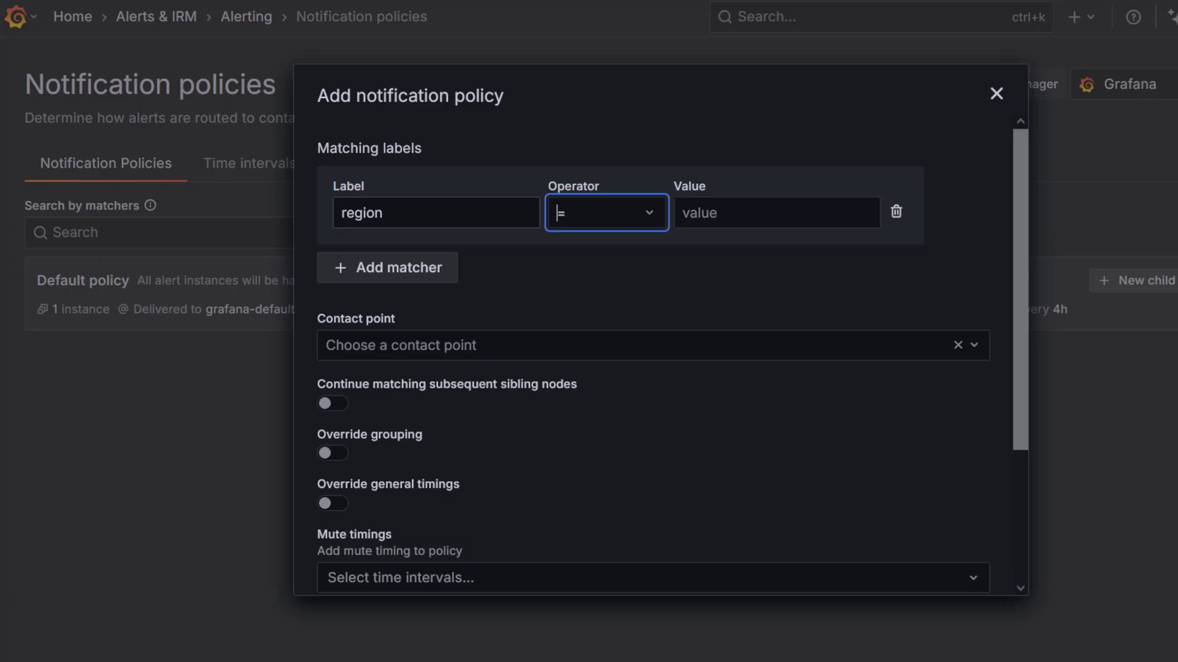
pyautogui.press('Tab')
pyautogui.write('us-west')
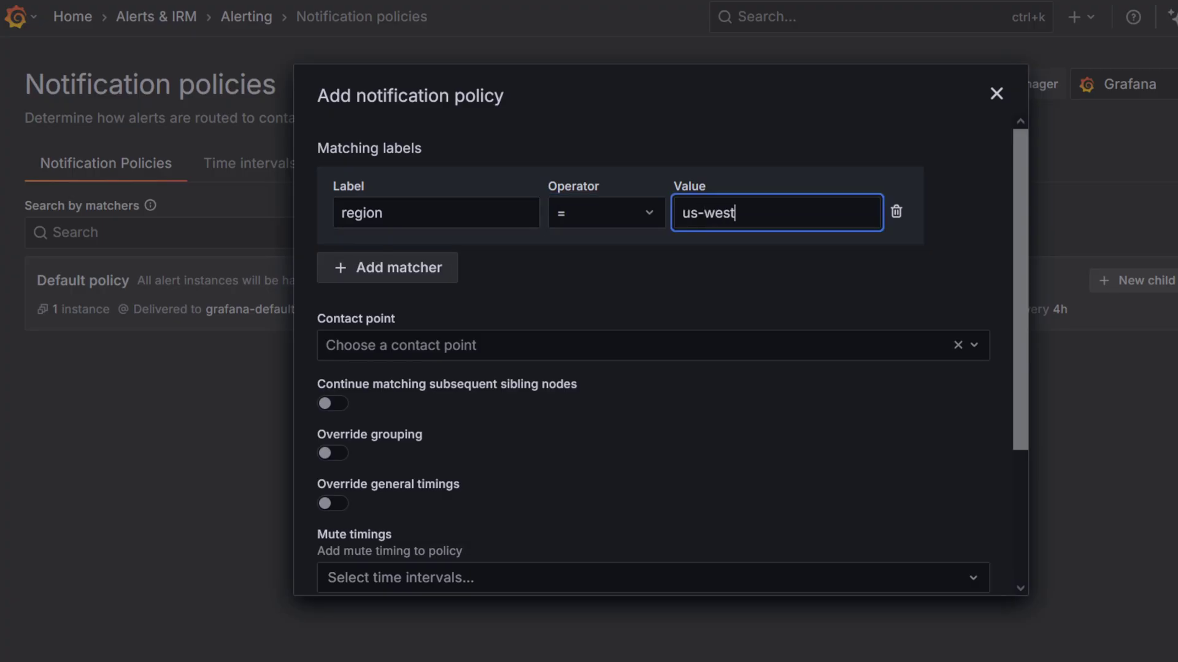
pyautogui.press('Tab')
pyautogui.press('Tab')
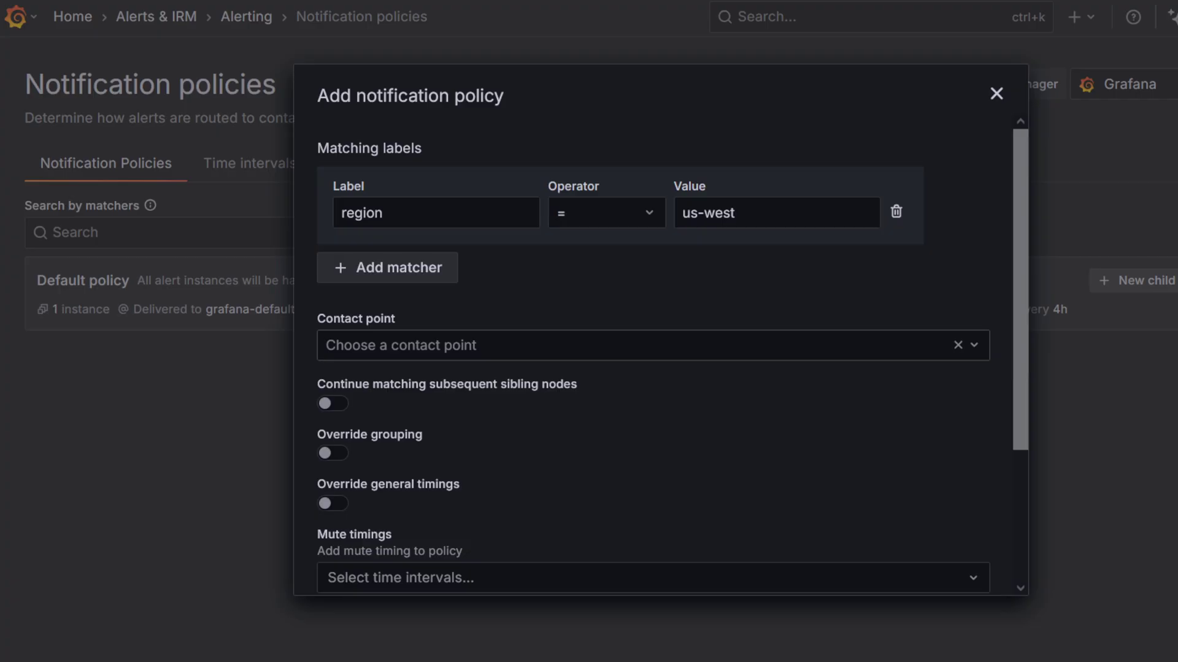
pyautogui.press('Down')
pyautogui.press('Up')
pyautogui.press('Up')
pyautogui.press('Return')
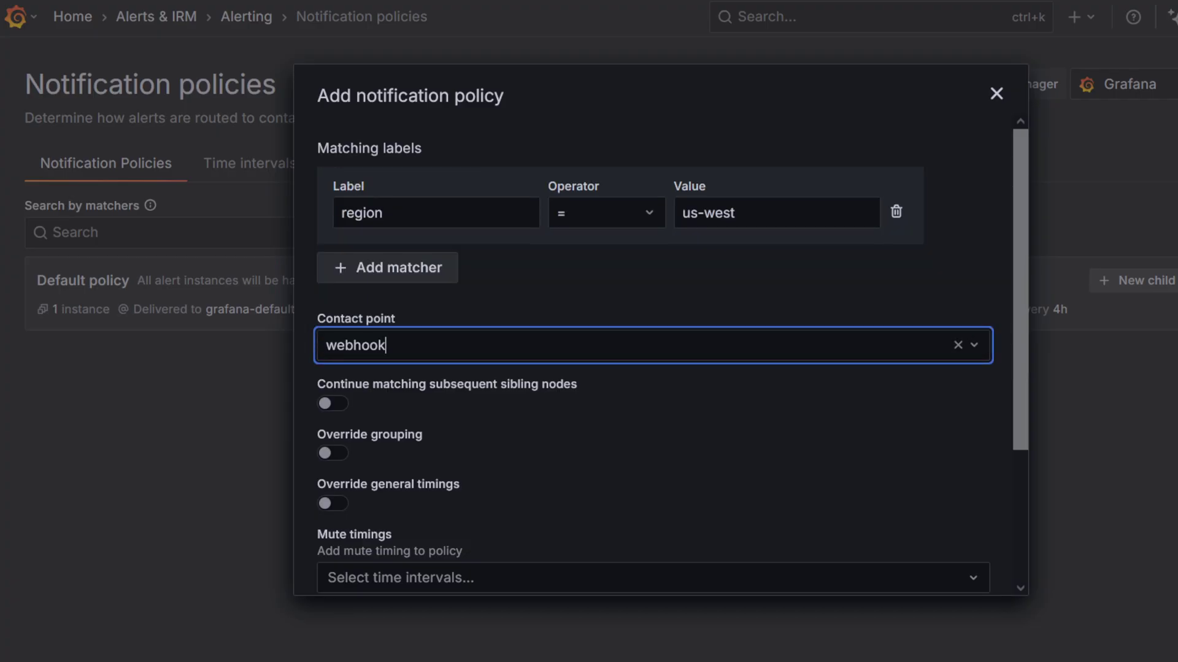
pyautogui.press('Tab')
pyautogui.press('space')
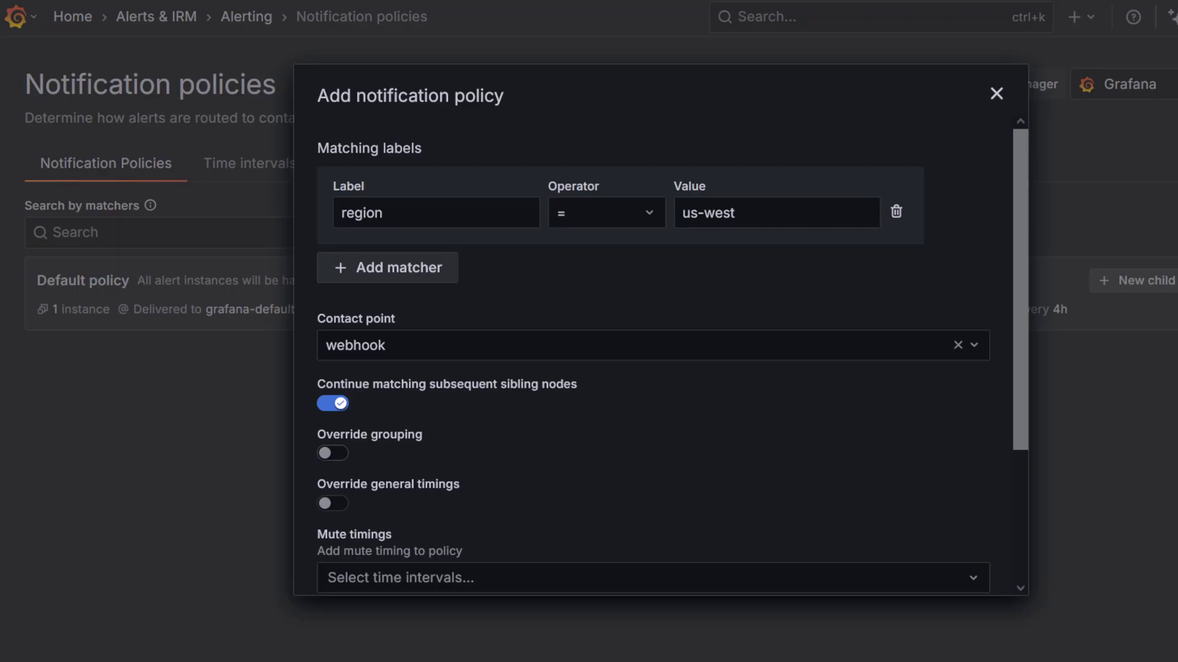
# Step: Override grouping, replacing alertname and grafana_folder with region as the only group-by label
pyautogui.press('Tab')
pyautogui.press('space')
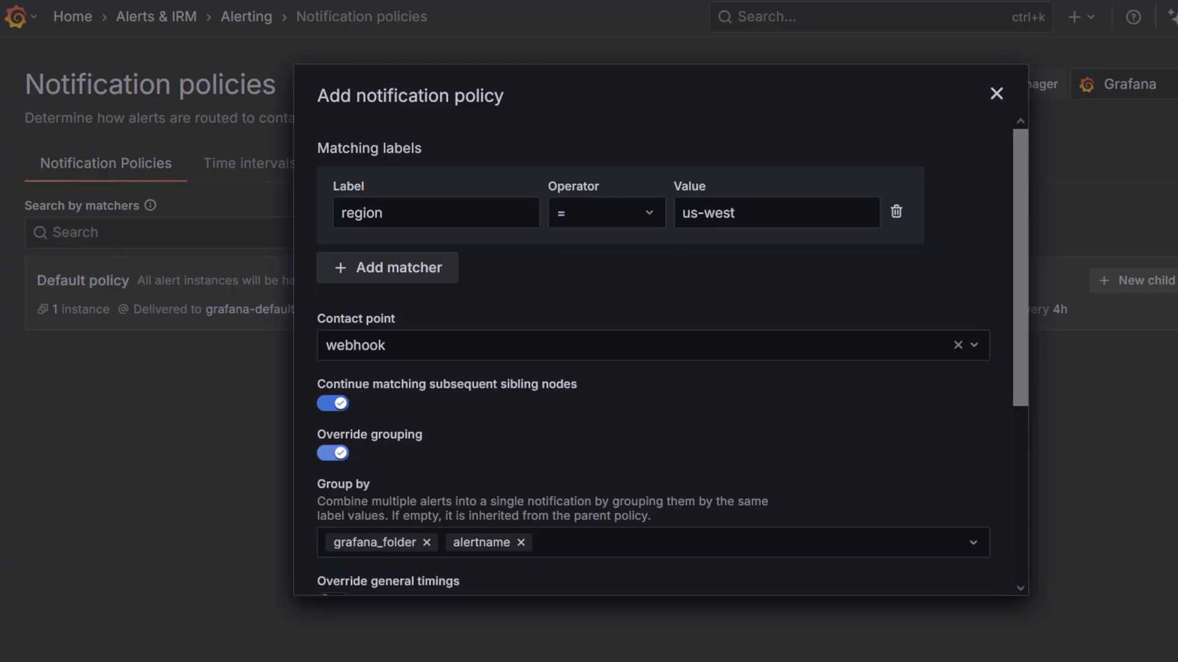
pyautogui.scroll(-2, 654, 344)
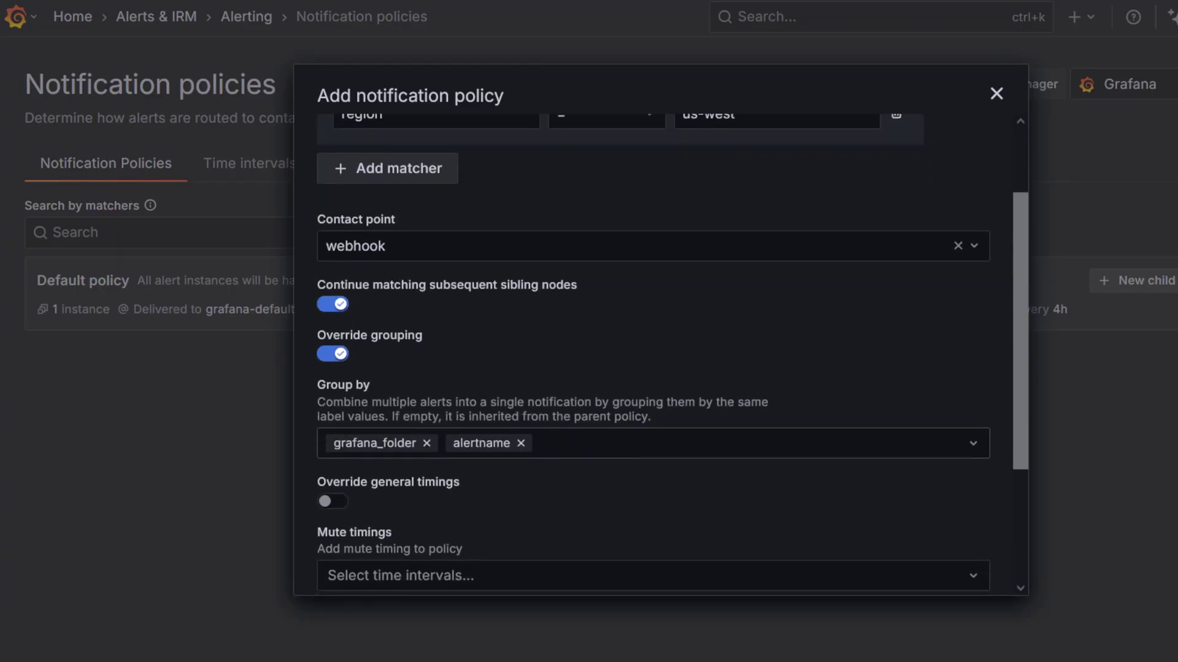
pyautogui.click(521, 443)
pyautogui.click(426, 443)
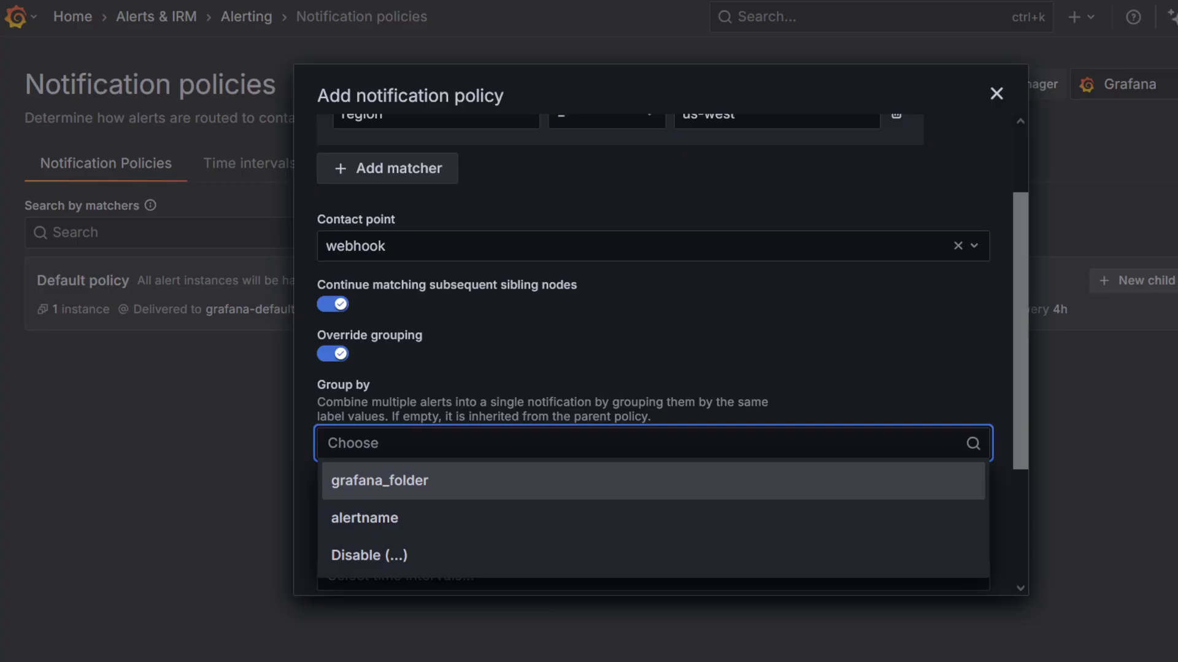
pyautogui.write('region')
pyautogui.press('Return')
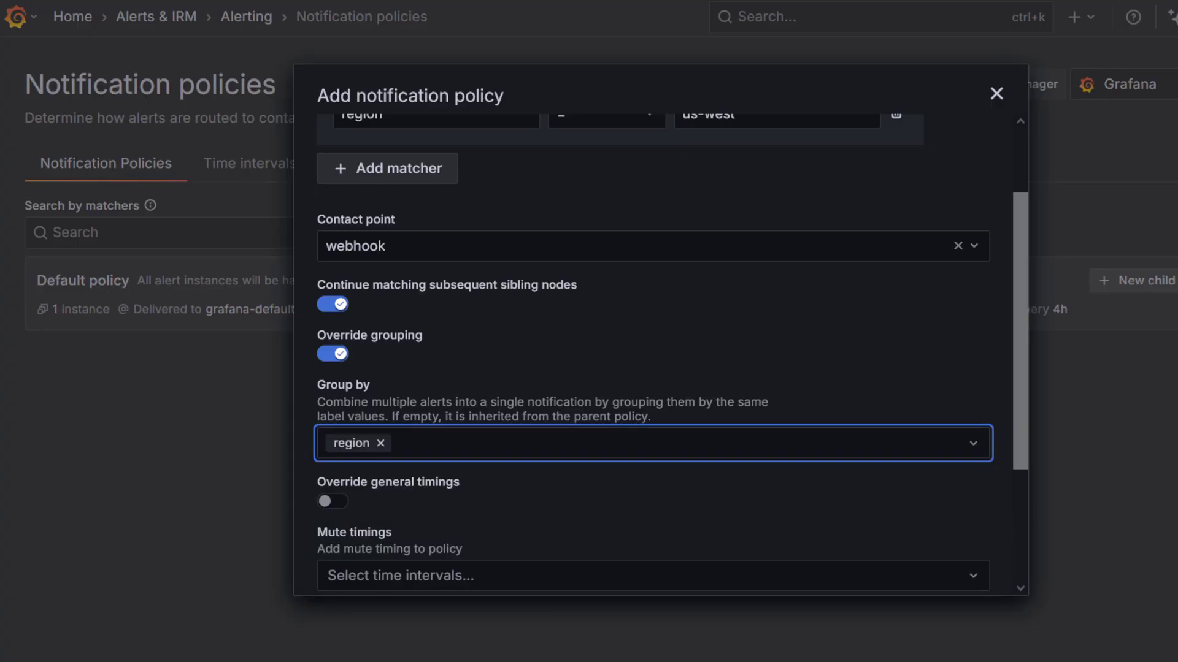
# Step: Override general timings with a 2m group interval and save the us-west policy
pyautogui.scroll(-3, 670, 355)
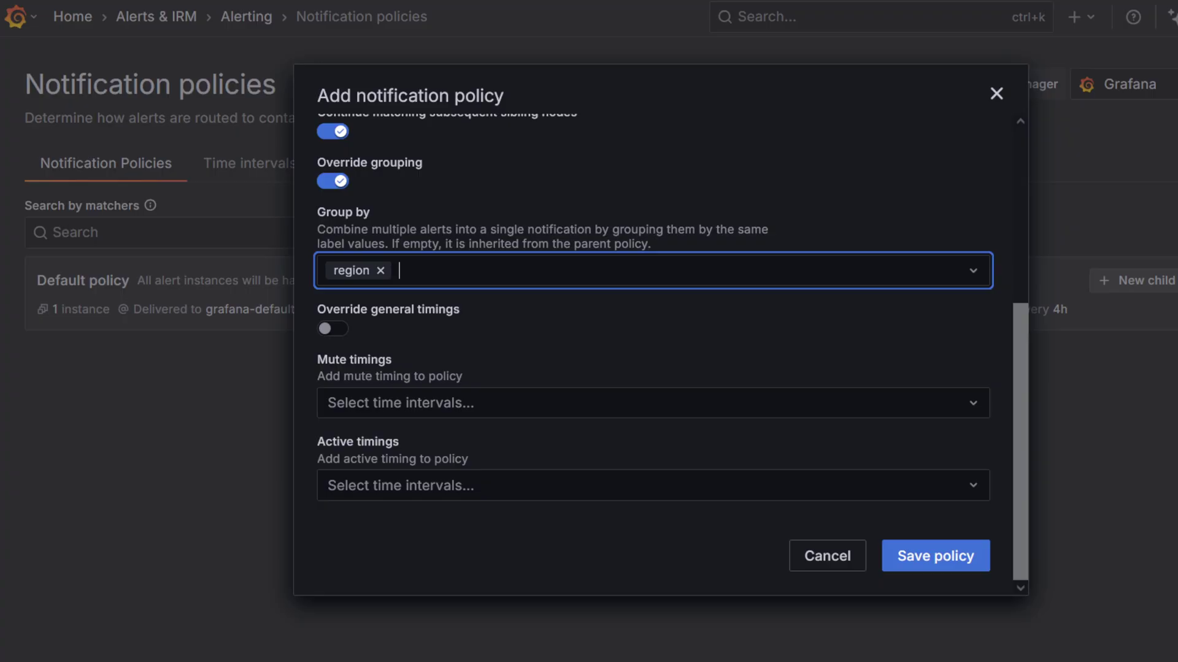
pyautogui.click(332, 328)
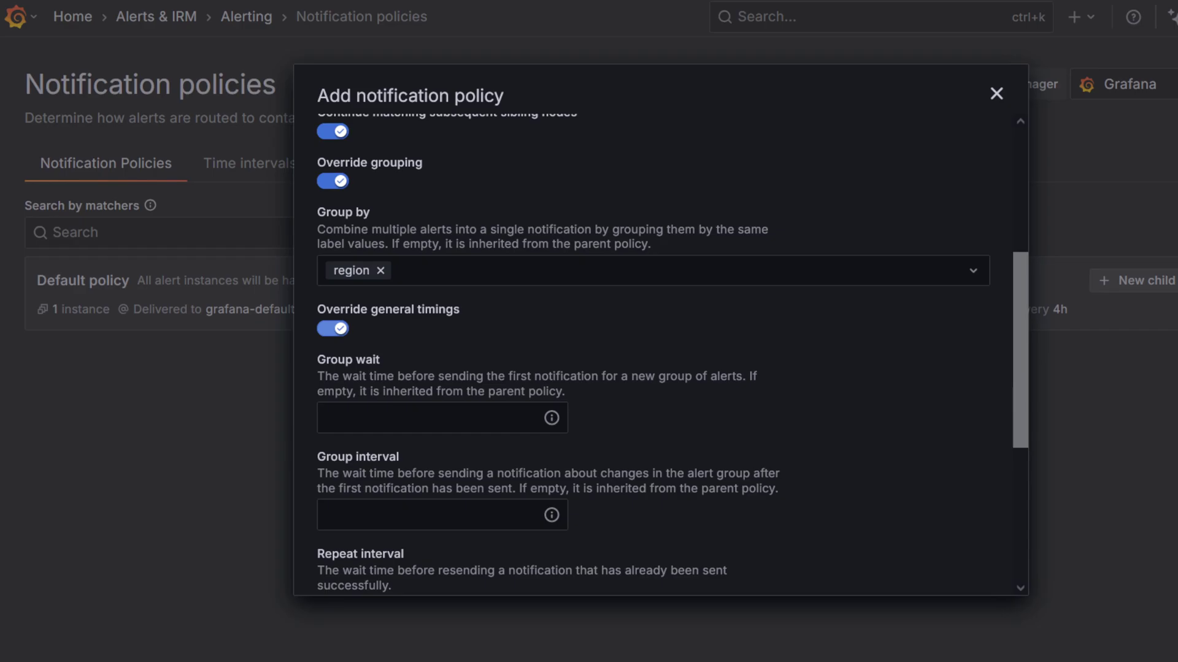
pyautogui.scroll(-3, 672, 353)
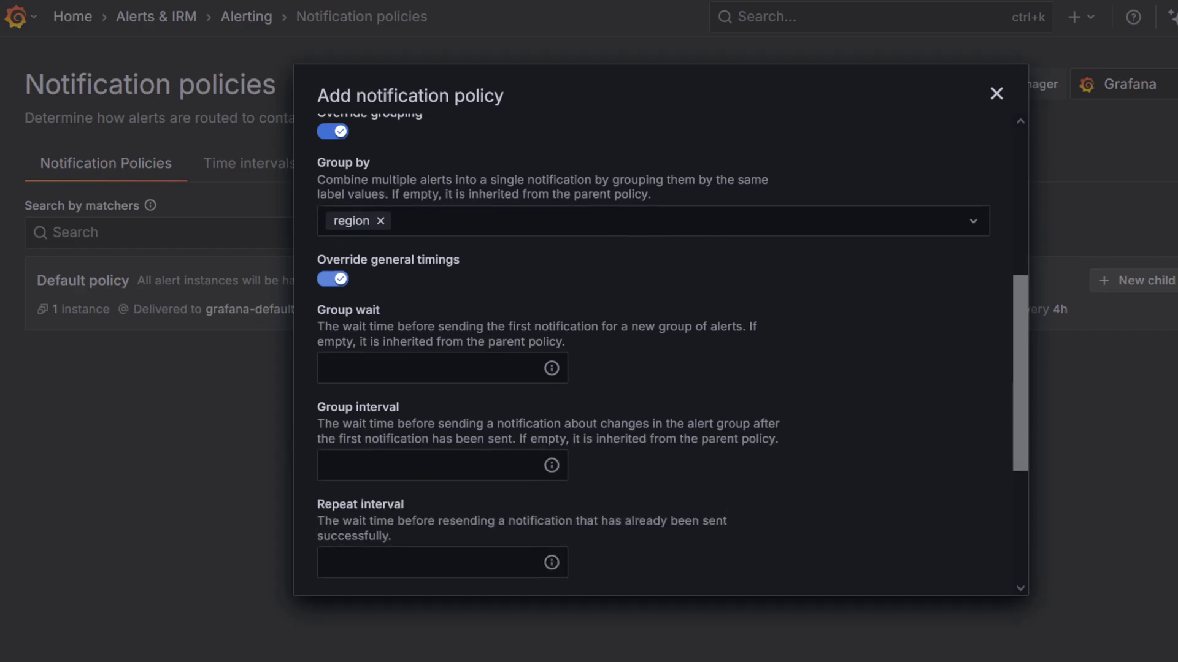
pyautogui.click(429, 316)
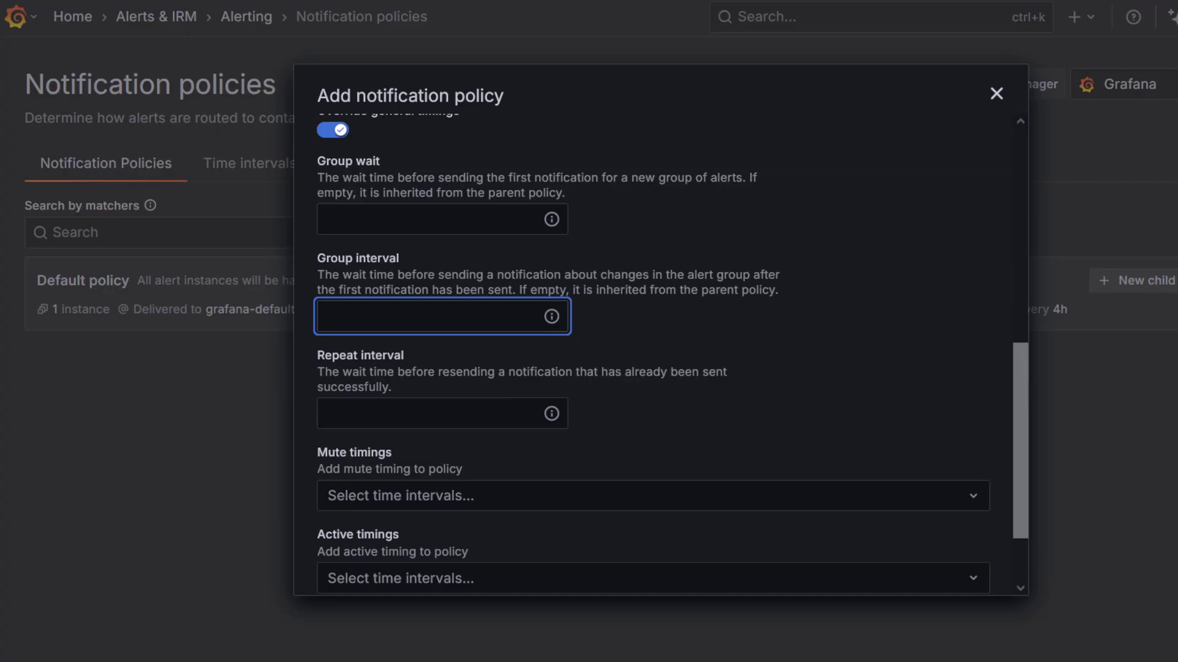
pyautogui.write('2m')
pyautogui.scroll(-3, 654, 353)
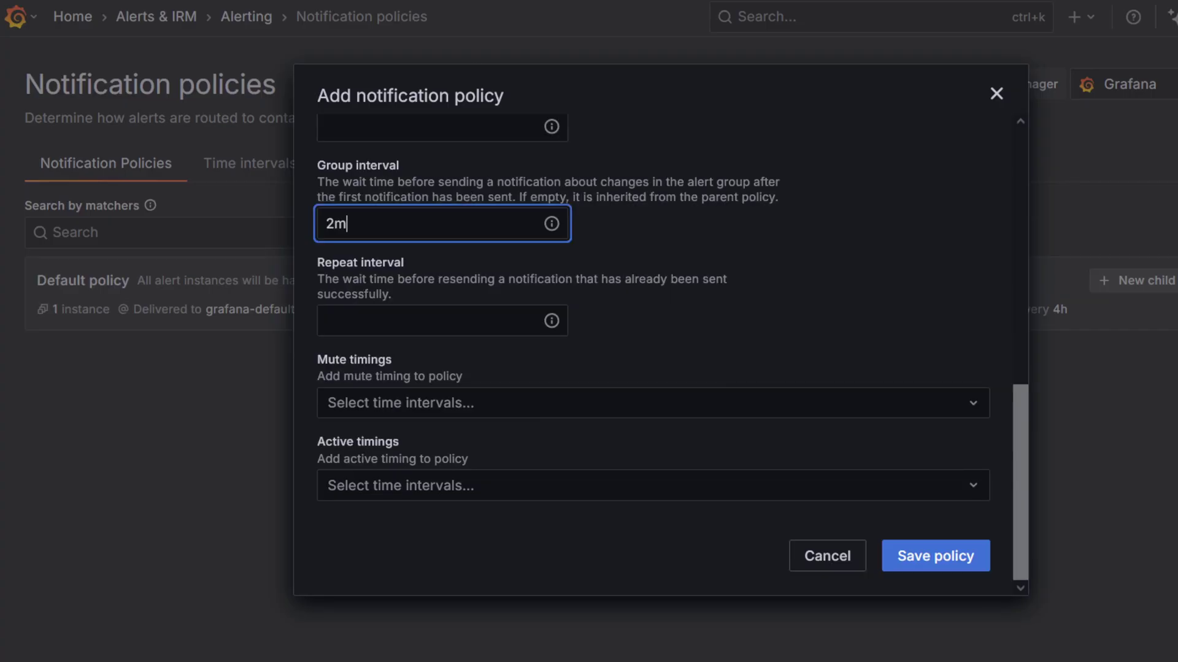
pyautogui.click(935, 556)
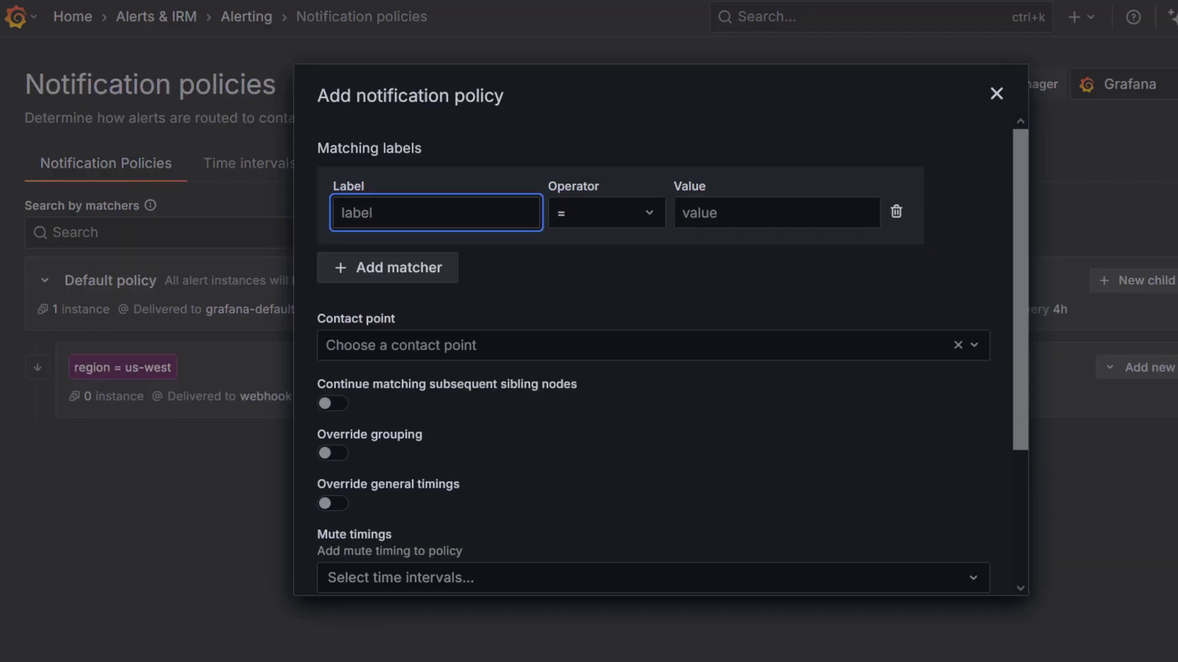
# Step: Set the new policy to match region = us-east and deliver to webhook2
pyautogui.write('region')
pyautogui.click(776, 213)
pyautogui.write('us-east')
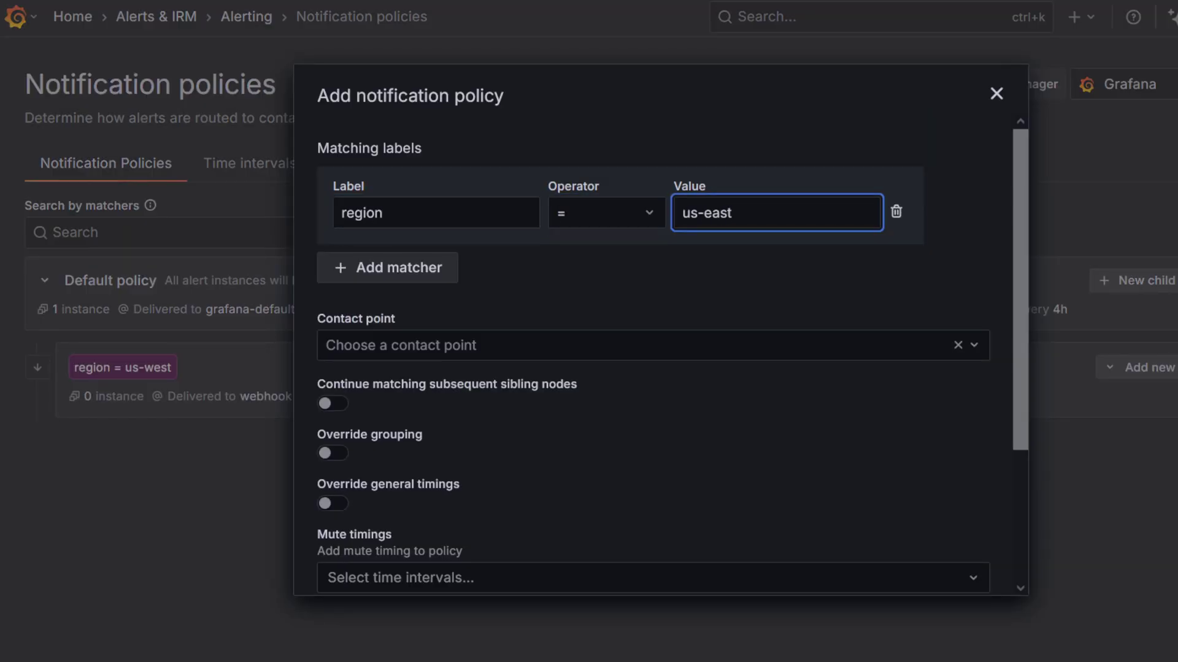
pyautogui.click(650, 345)
pyautogui.click(368, 284)
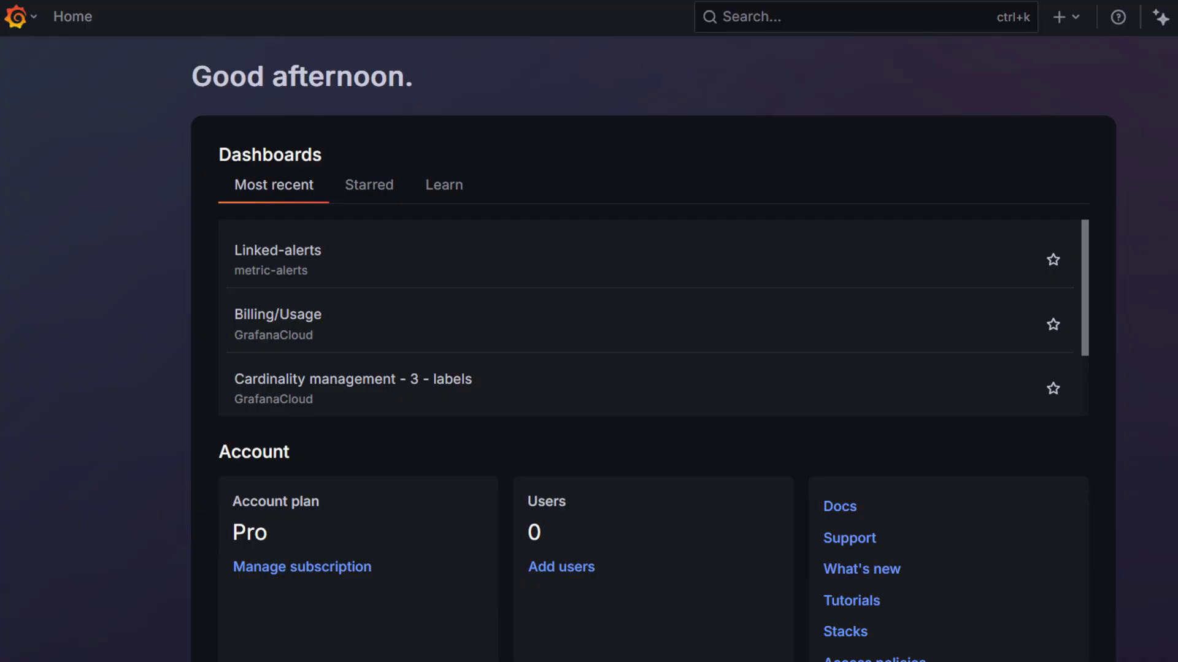
# Step: Start a new alert rule named 'high cpu usage - multi region'
pyautogui.click(15, 17)
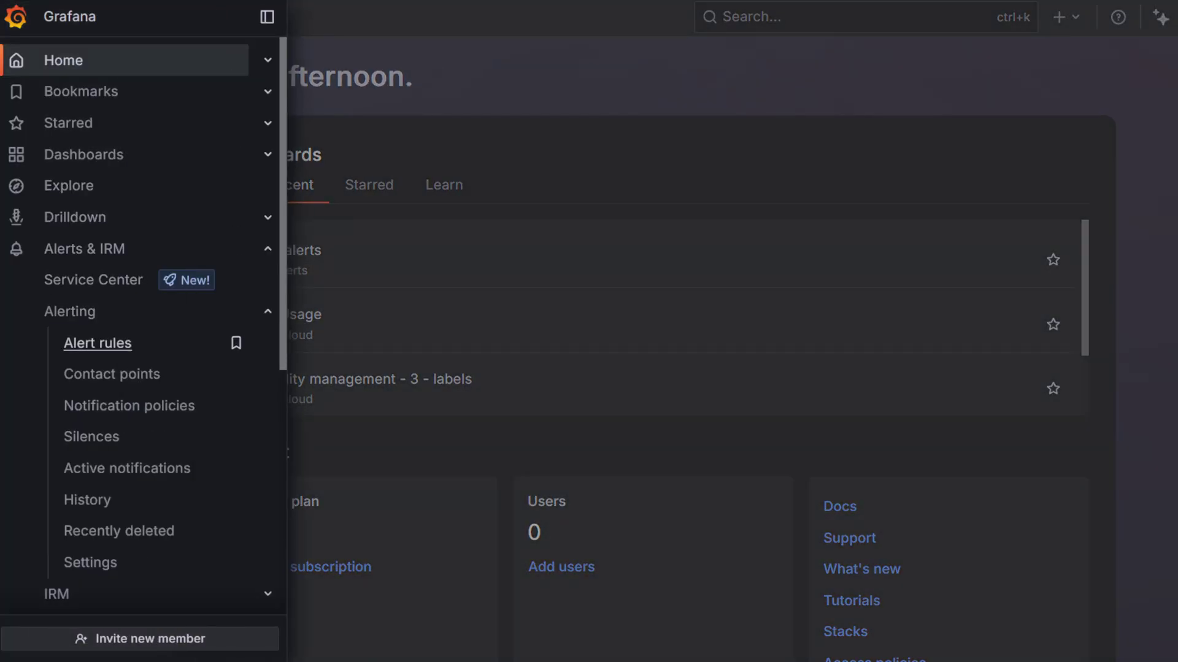
pyautogui.click(97, 343)
pyautogui.click(1111, 84)
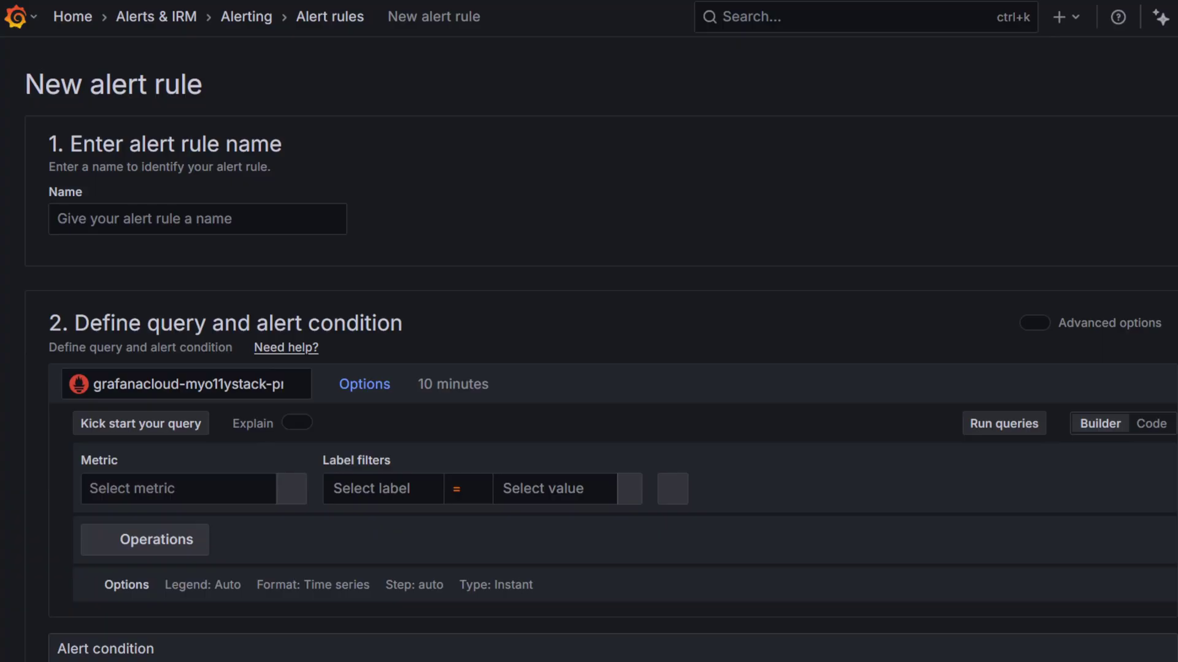
pyautogui.click(196, 219)
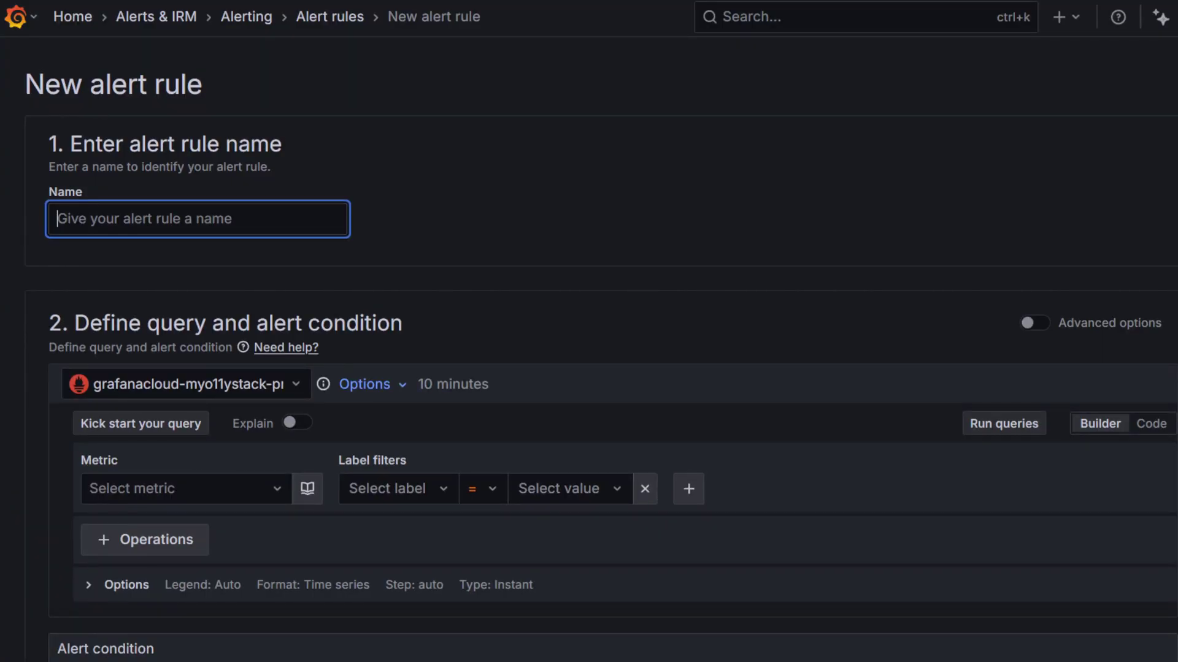
pyautogui.write('high cpu usage - multi region')
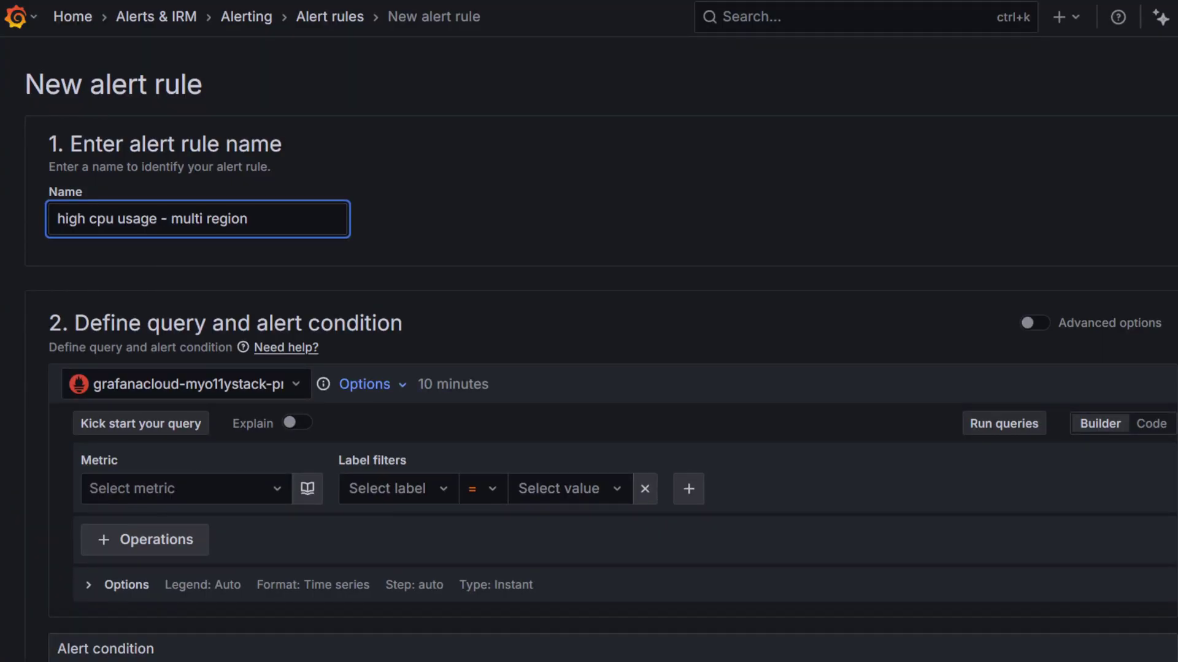
# Step: Query grafana-testdata-datasource with the CSV Content scenario and paste in the cpu-usage CSV
pyautogui.scroll(-2, 589, 368)
pyautogui.click(178, 280)
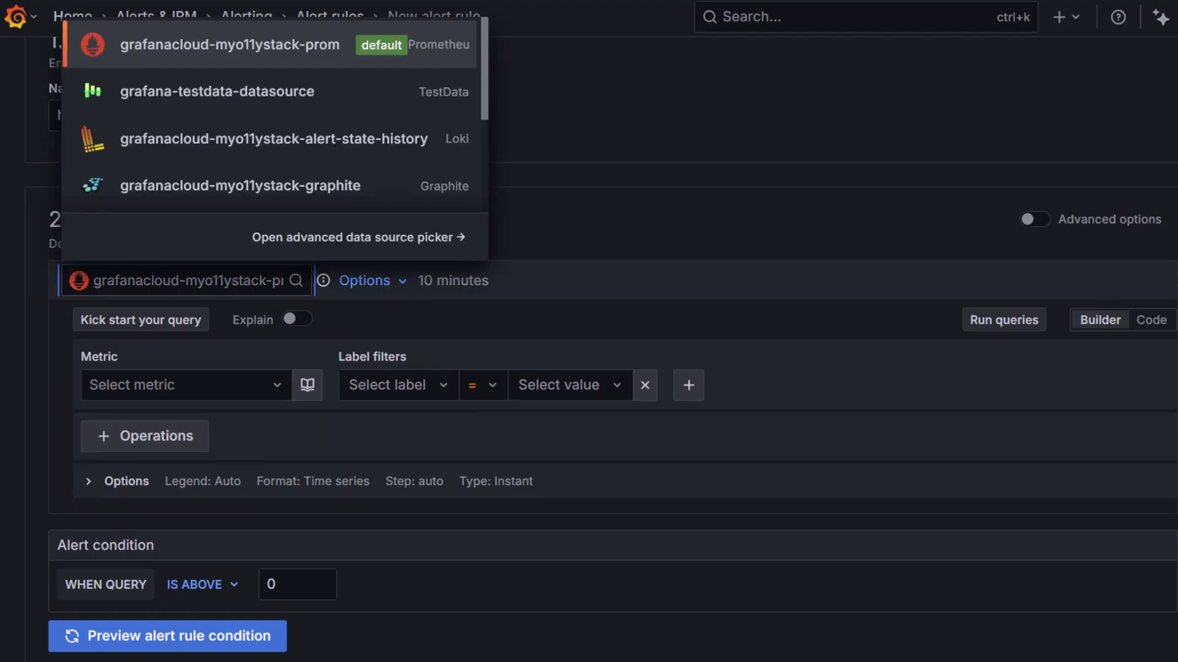
pyautogui.write('te')
pyautogui.press('Return')
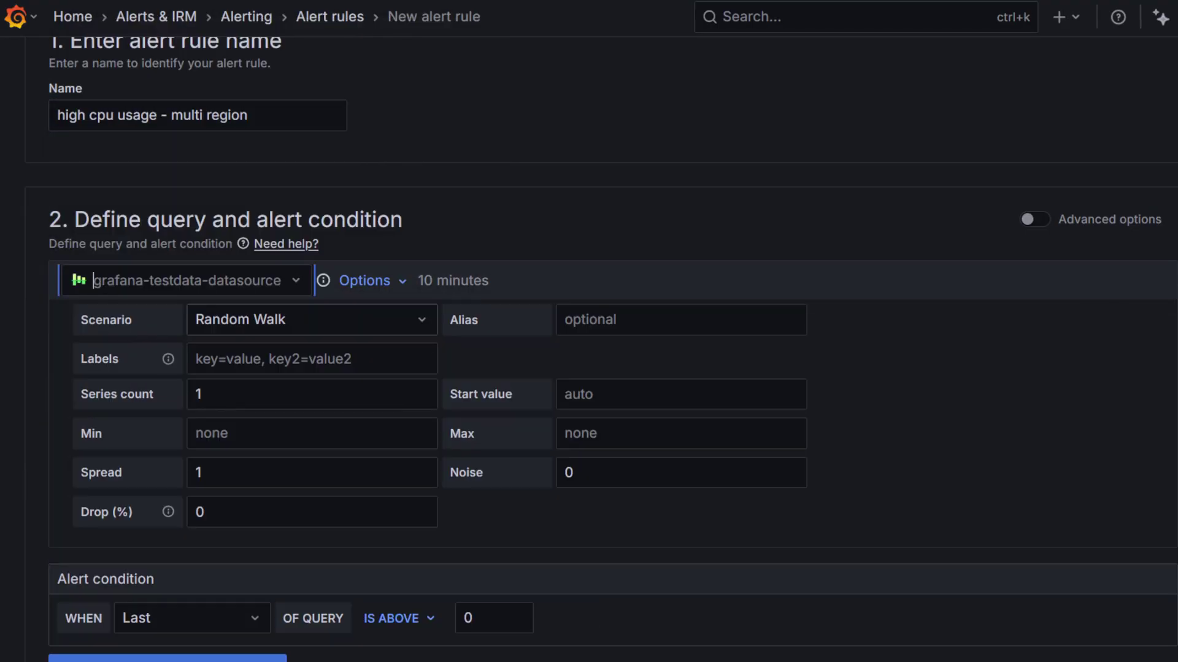
pyautogui.press('Tab')
pyautogui.press('Down')
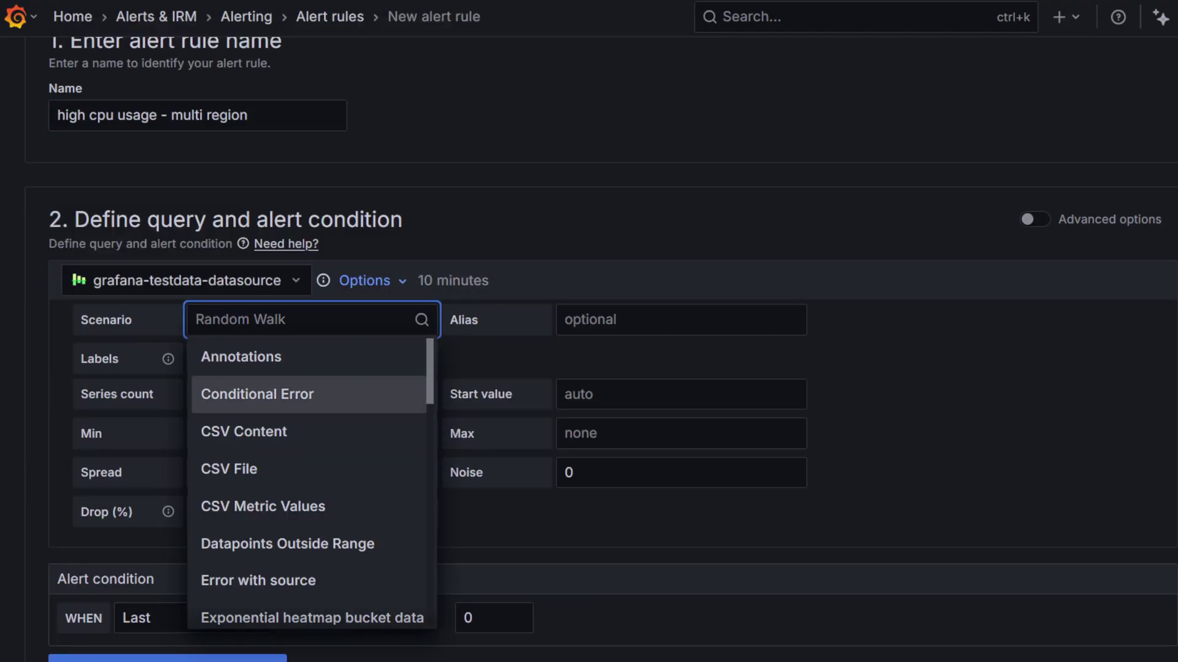
pyautogui.press('Down')
pyautogui.press('Return')
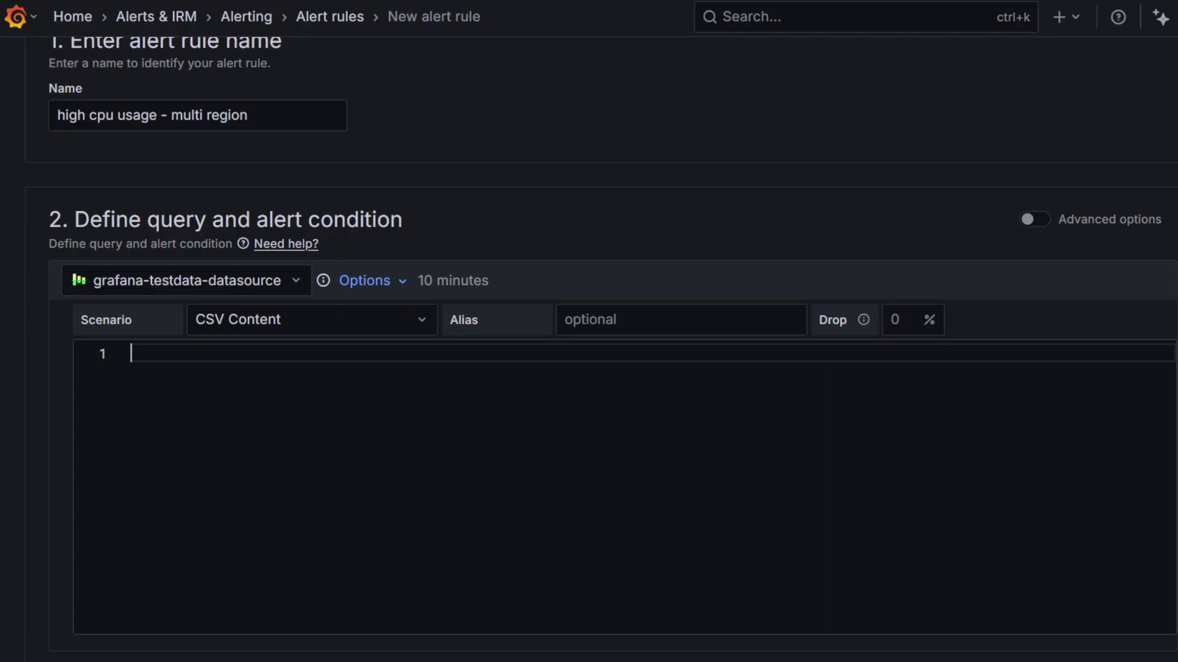
pyautogui.write('region,cpu-usage,service,instance us-west,35,web-server-1,server-01 us-west,81,web-server-1,server-02 us-east,79,web-server-2,server-03 us-east,52,web-server-2,server-04 us-west,45,db-server-1,server-05 us-east,77,db-server-2,server-06 us-west,82,db-server-1,server-07 us-east,93,db-server-2,server-08')
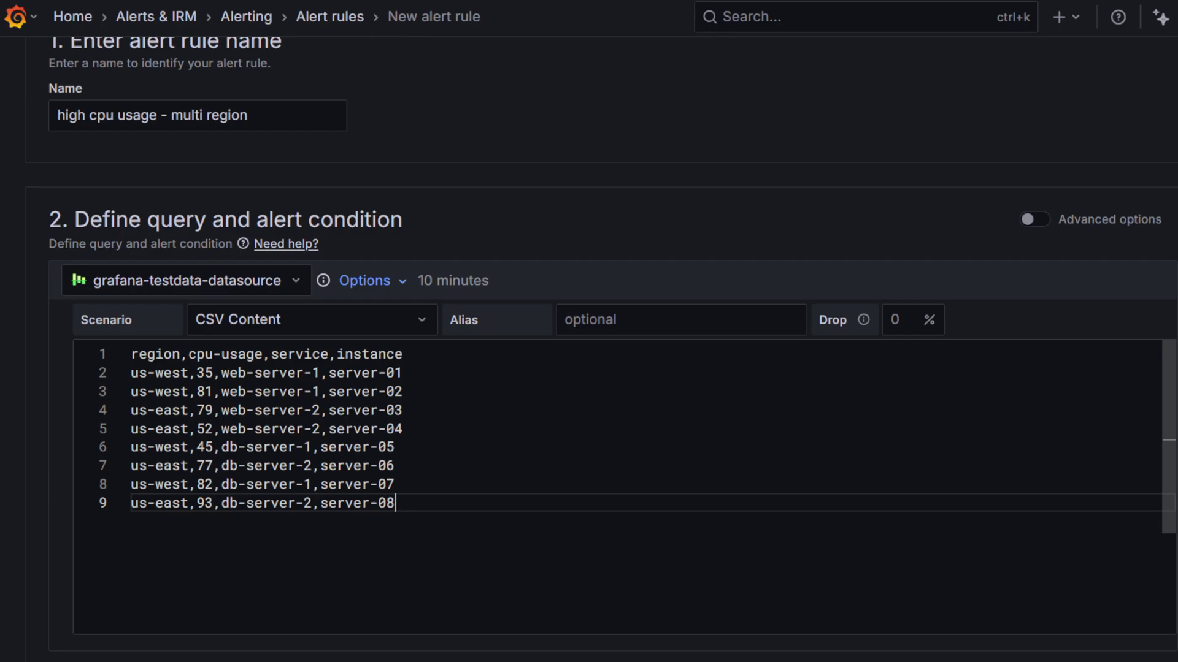
pyautogui.scroll(-2, 614, 484)
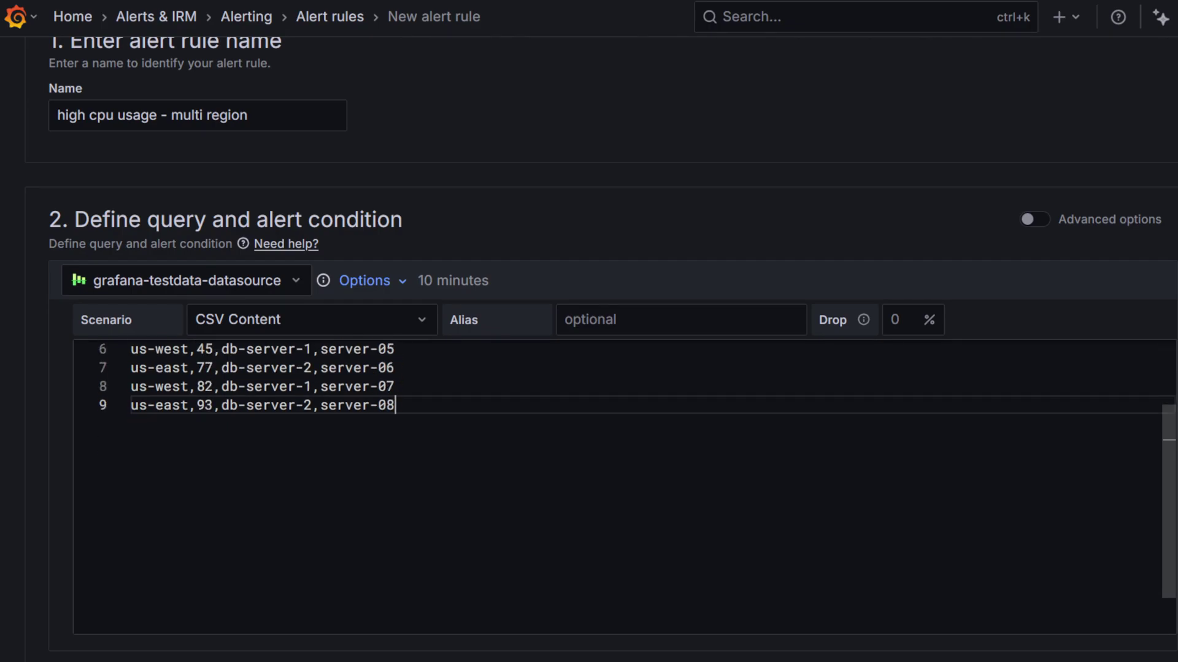
# Step: Set the threshold to IS ABOVE 75 and preview: five servers fire, three normal
pyautogui.scroll(-8, 613, 484)
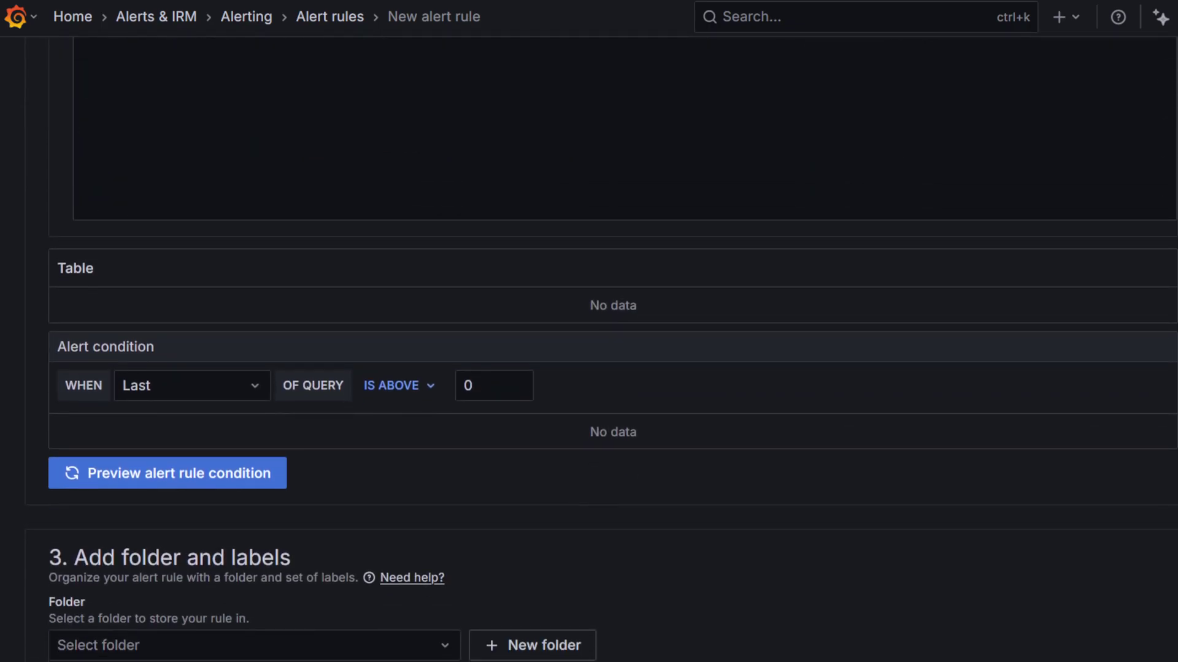
pyautogui.scroll(-2, 613, 368)
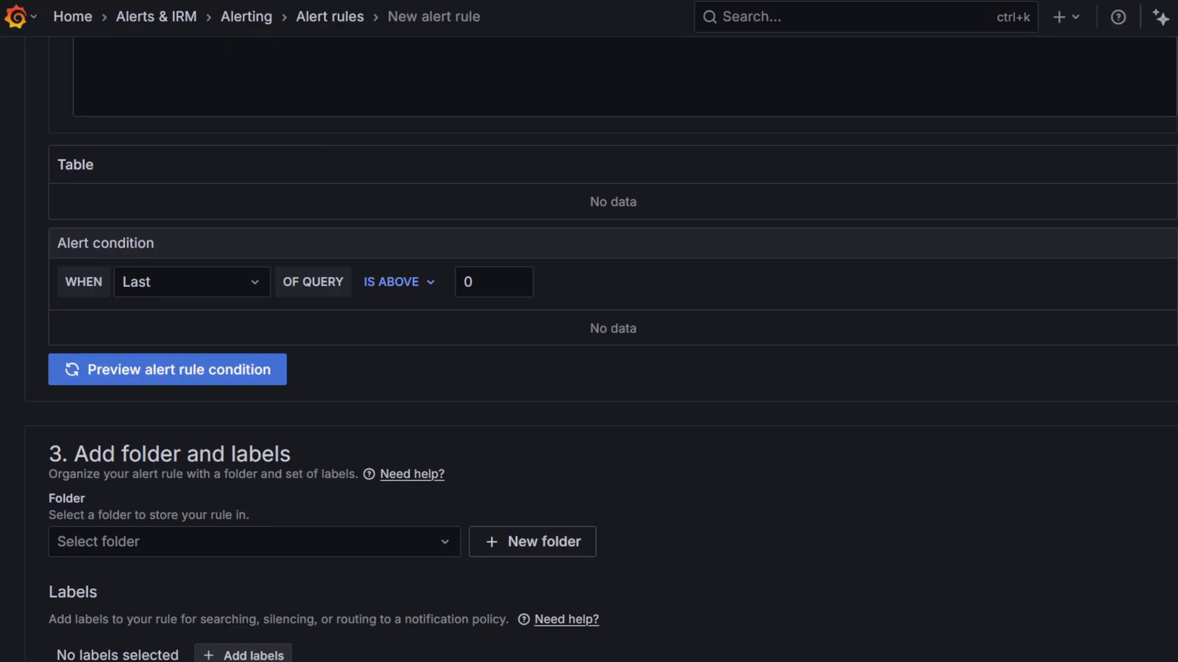
pyautogui.press('Tab')
pyautogui.press('Tab')
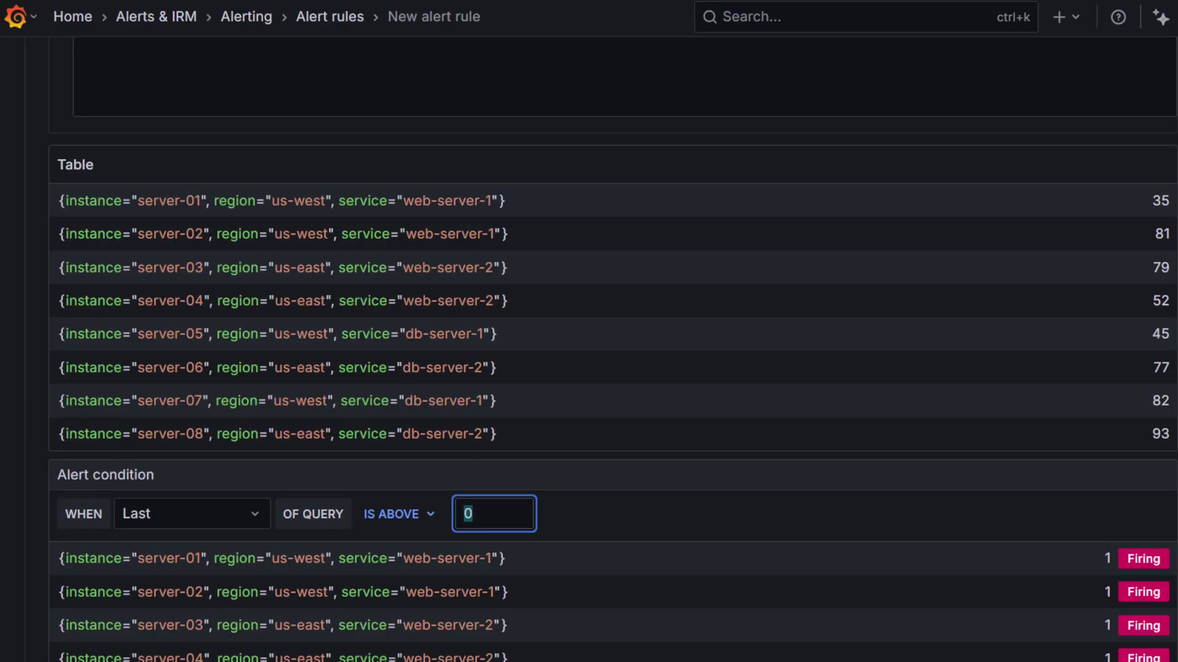
pyautogui.write('75')
pyautogui.scroll(-6, 613, 368)
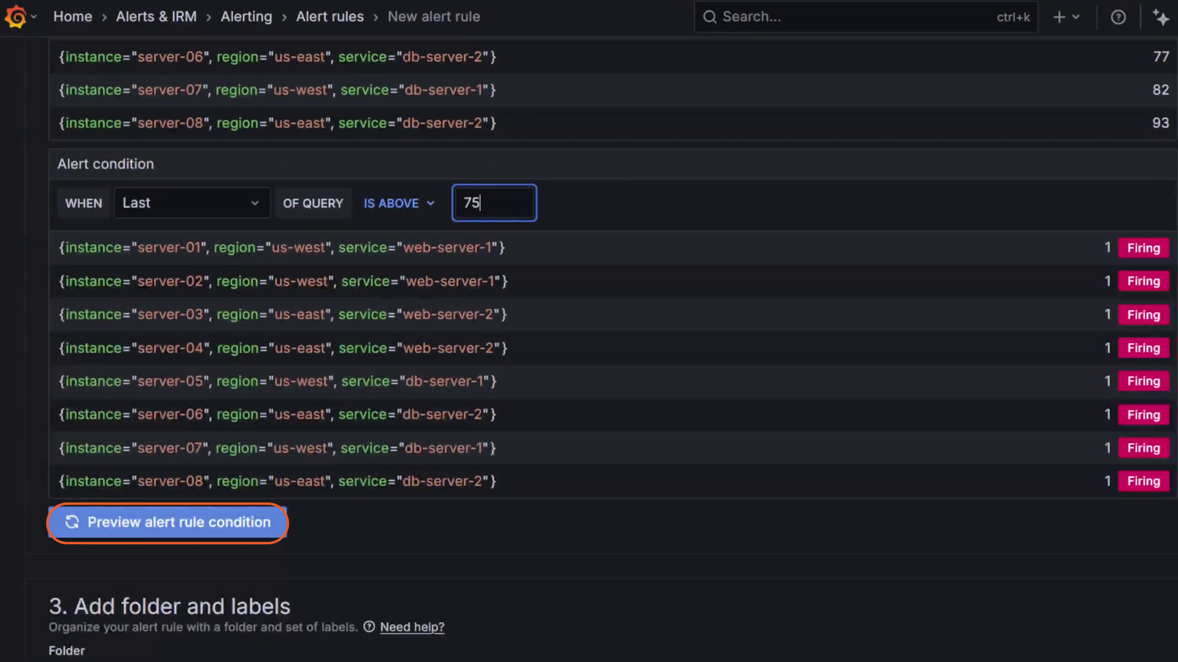
pyautogui.click(167, 522)
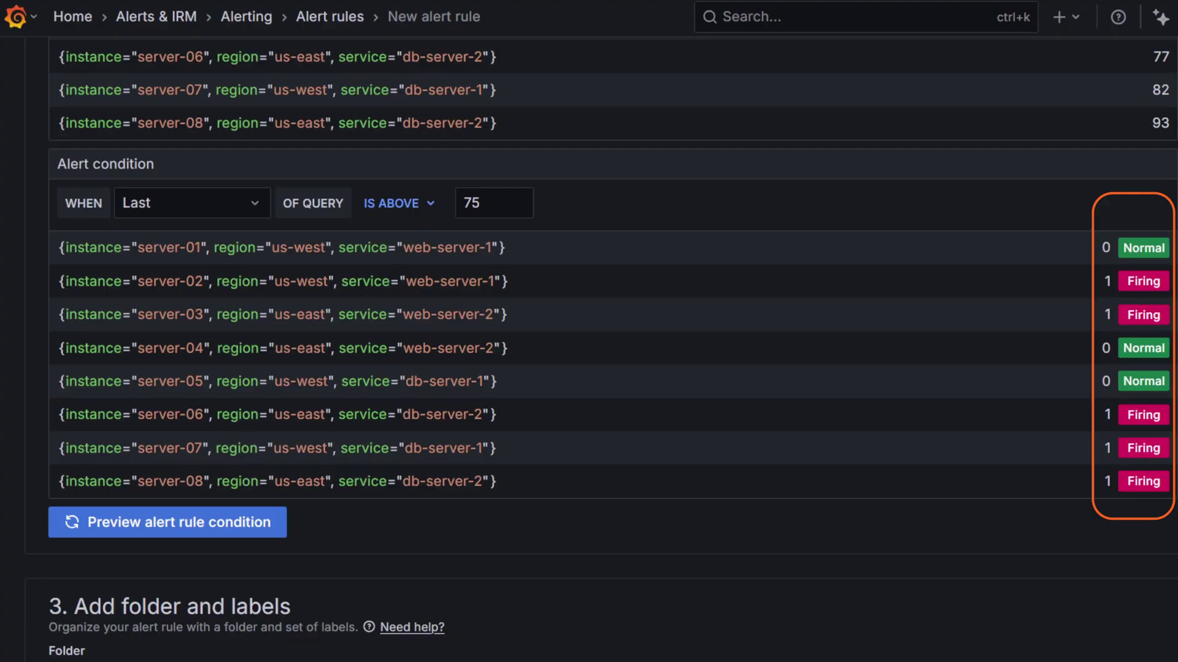
pyautogui.scroll(-5, 601, 348)
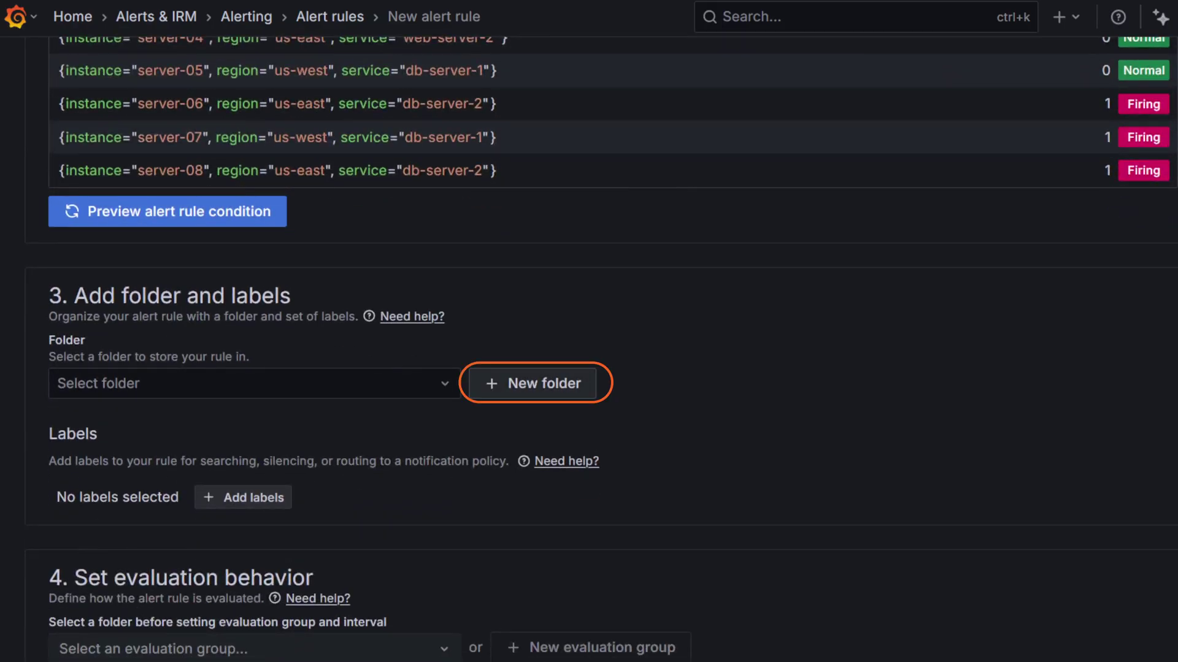
# Step: Create a new folder 'multi-region alerts' for the rule
pyautogui.click(532, 383)
pyautogui.write('multi-region alerts')
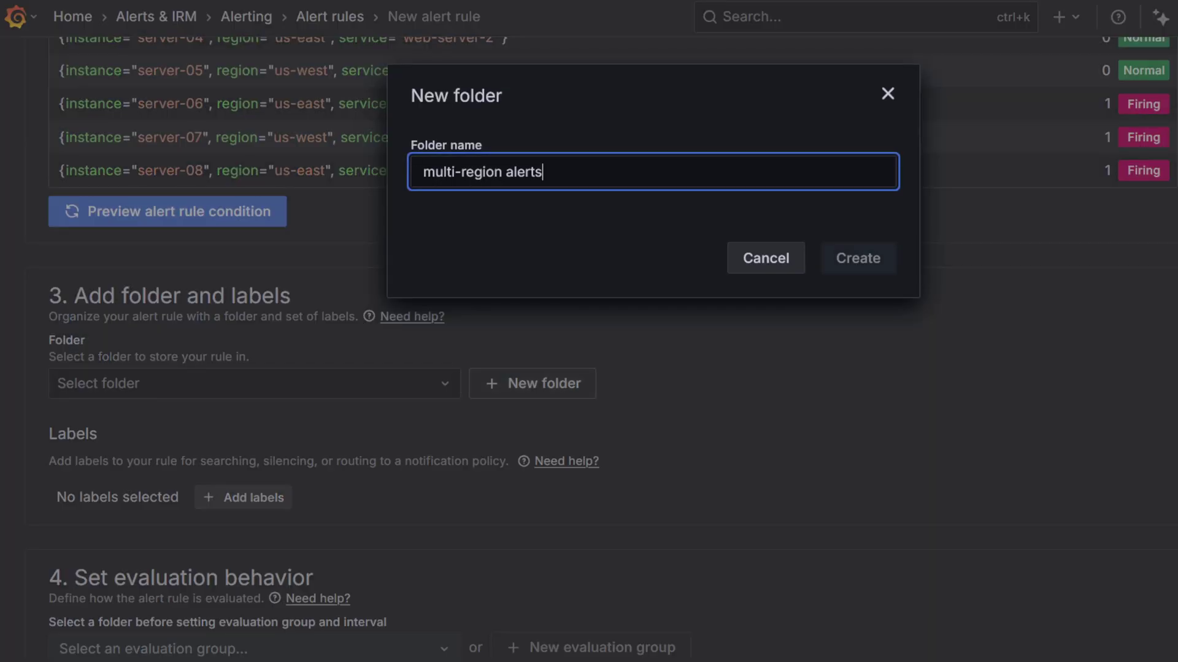
pyautogui.press('Return')
# Step: Add the rule to a new 'multi-region group' evaluation group evaluated every 1m
pyautogui.scroll(-6, 589, 331)
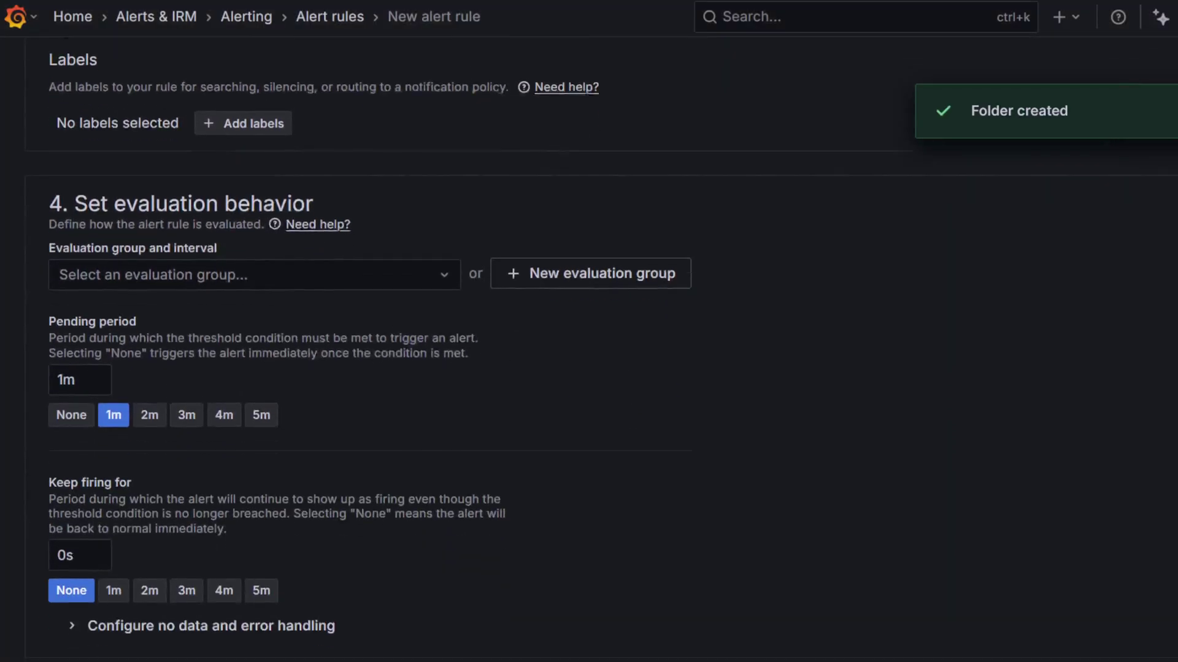
pyautogui.scroll(-1, 589, 331)
pyautogui.click(591, 233)
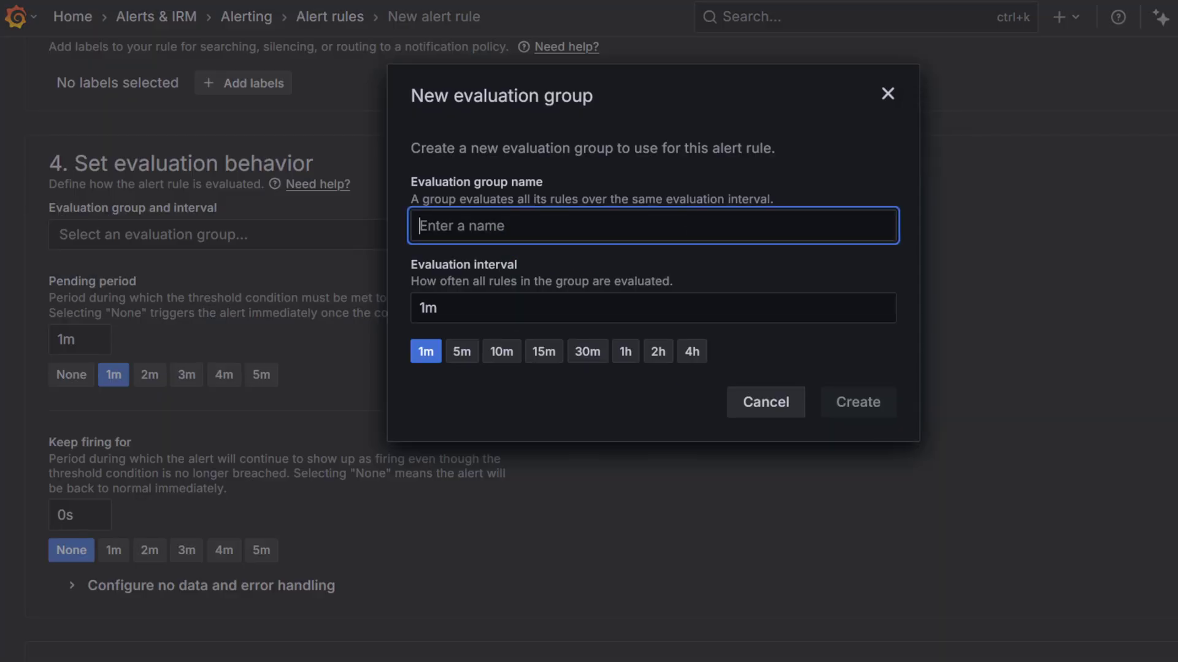
pyautogui.write('multi-region group')
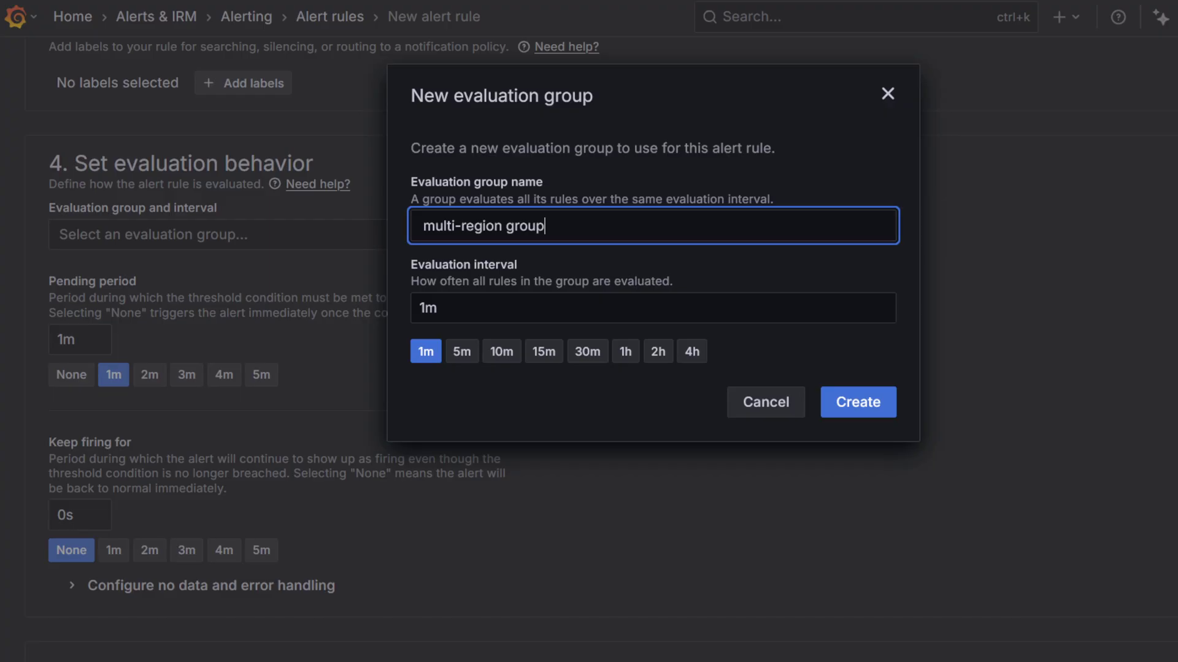
pyautogui.press('Return')
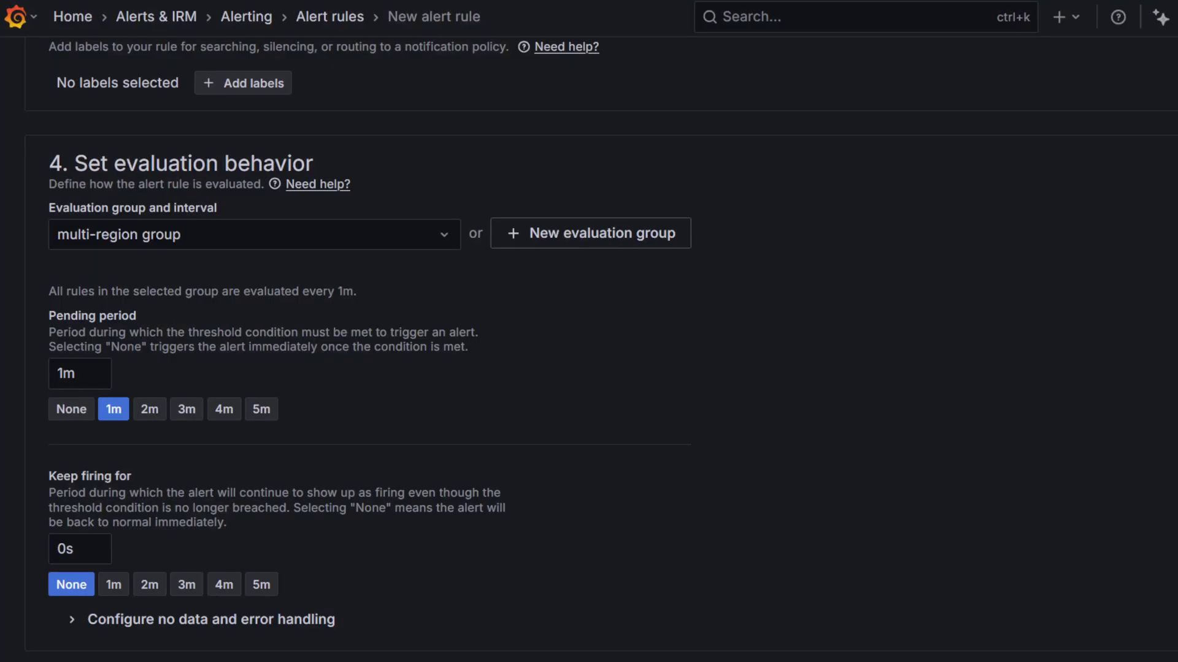
pyautogui.scroll(-2, 588, 331)
# Step: Set pending period to None, review the us-west/us-east routing preview, and save the rule
pyautogui.click(71, 305)
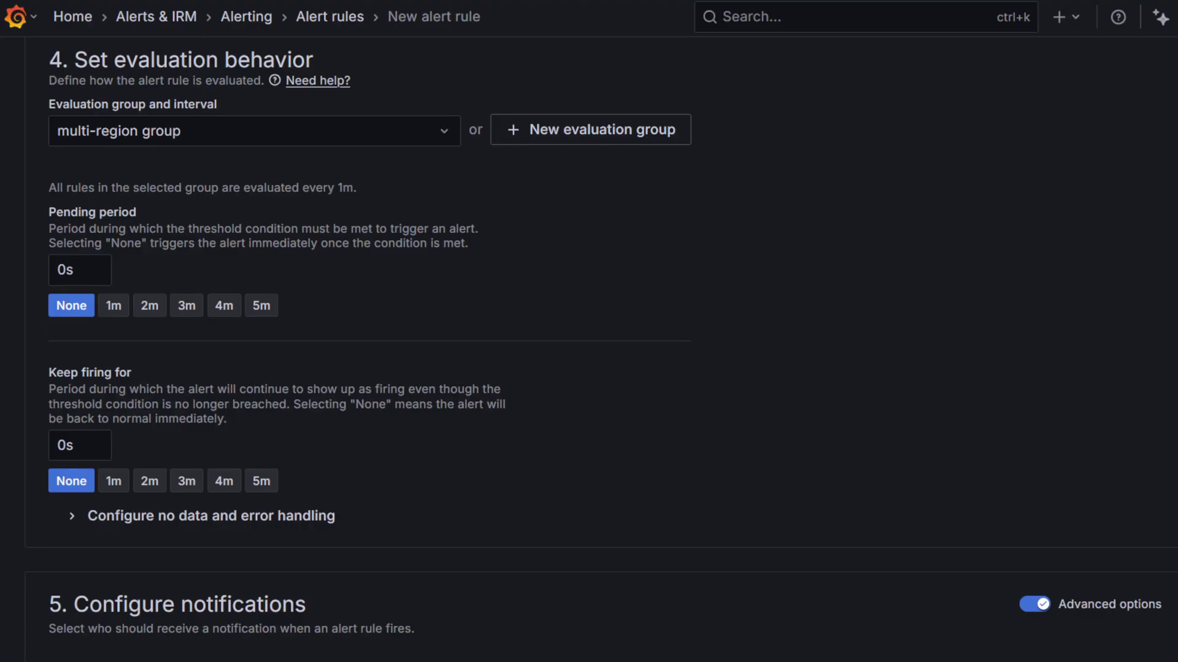
pyautogui.scroll(-6, 589, 349)
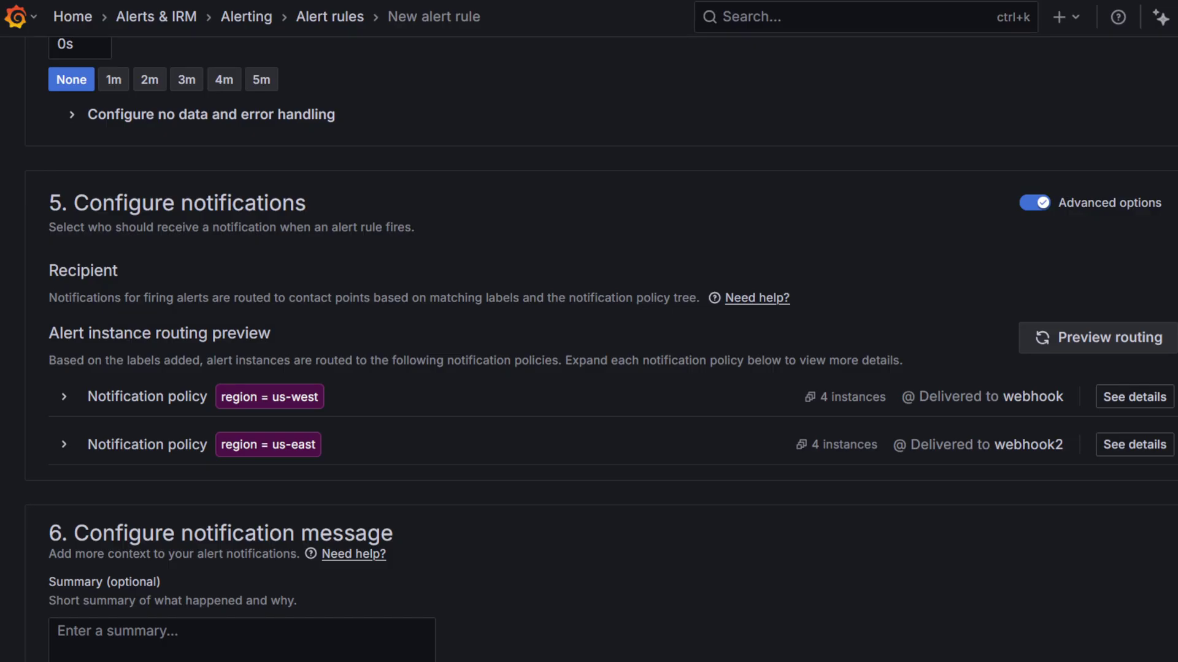
pyautogui.scroll(-7, 589, 343)
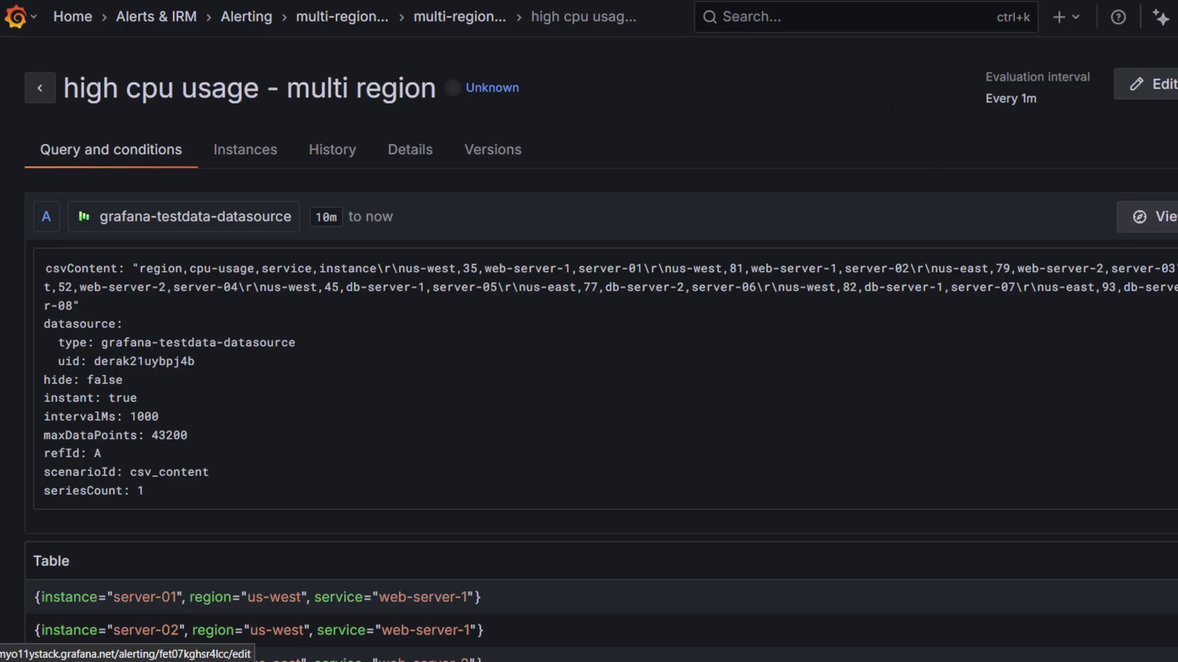
# Step: Duplicate the CPU rule and rename the copy 'high memory usage - multi region'
pyautogui.click(1104, 84)
pyautogui.click(1042, 205)
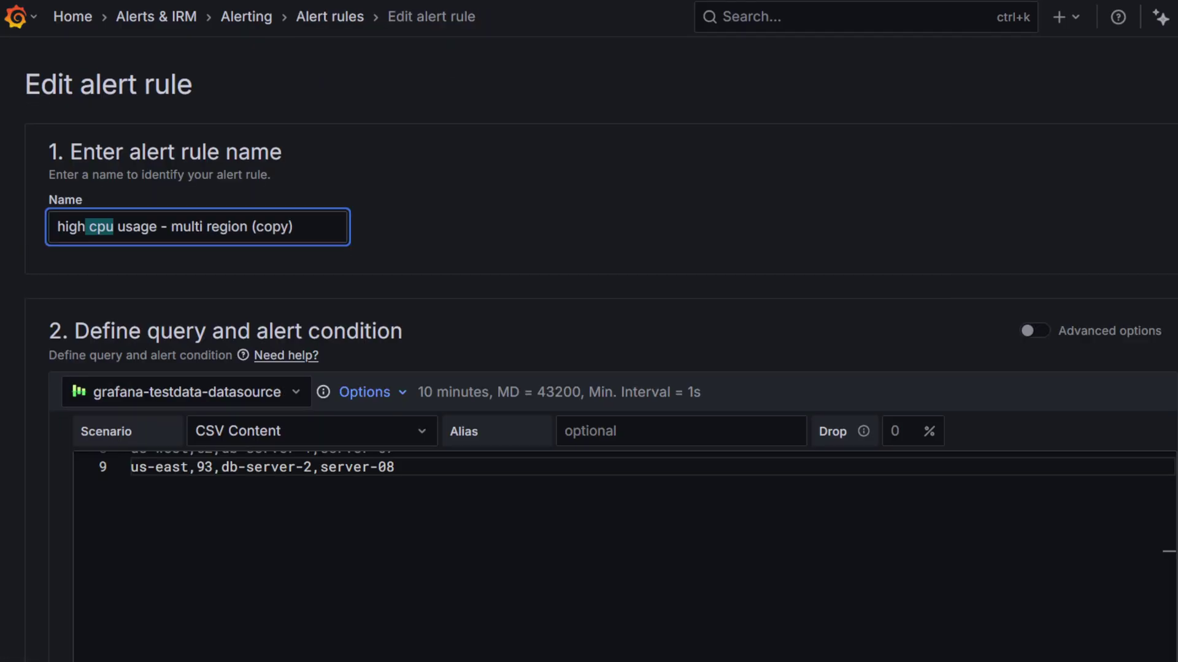
pyautogui.write('memory')
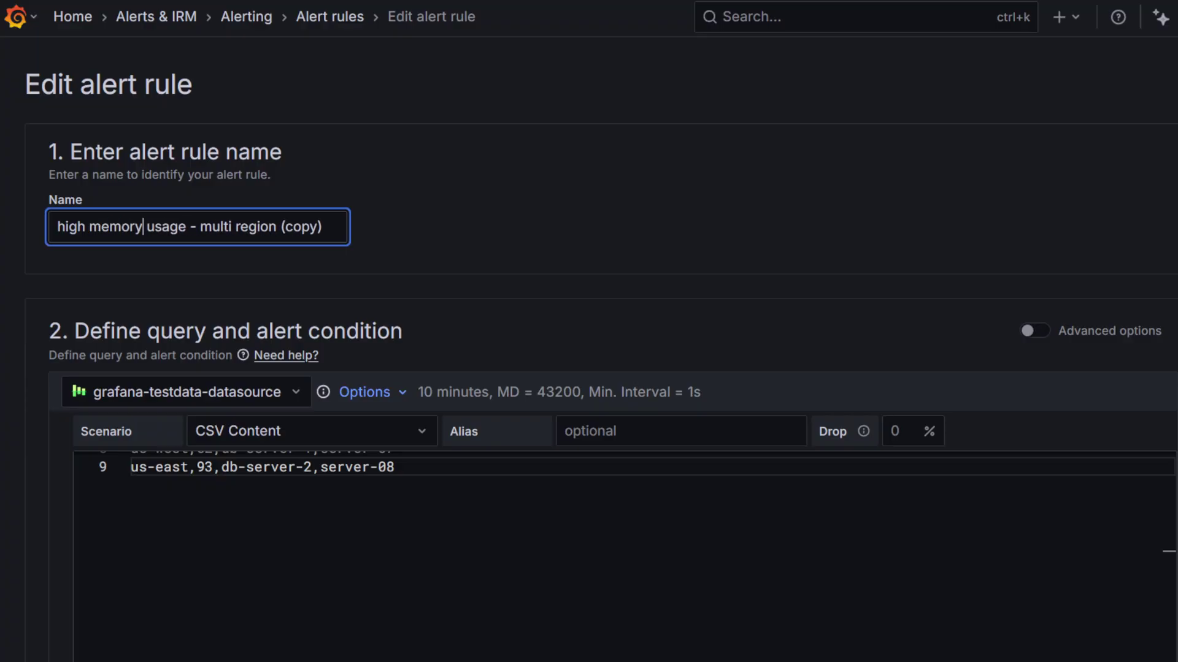
pyautogui.press('End')
pyautogui.hotkey('shift', 'Left')
pyautogui.hotkey('shift', 'Left')
pyautogui.press('BackSpace')
pyautogui.press('BackSpace')
pyautogui.press('BackSpace')
pyautogui.press('BackSpace')
pyautogui.press('BackSpace')
pyautogui.press('BackSpace')
# Step: Replace the cpu-usage CSV with memory-usage data and save the new rule
pyautogui.click(613, 552)
pyautogui.hotkey('ctrl', 'a')
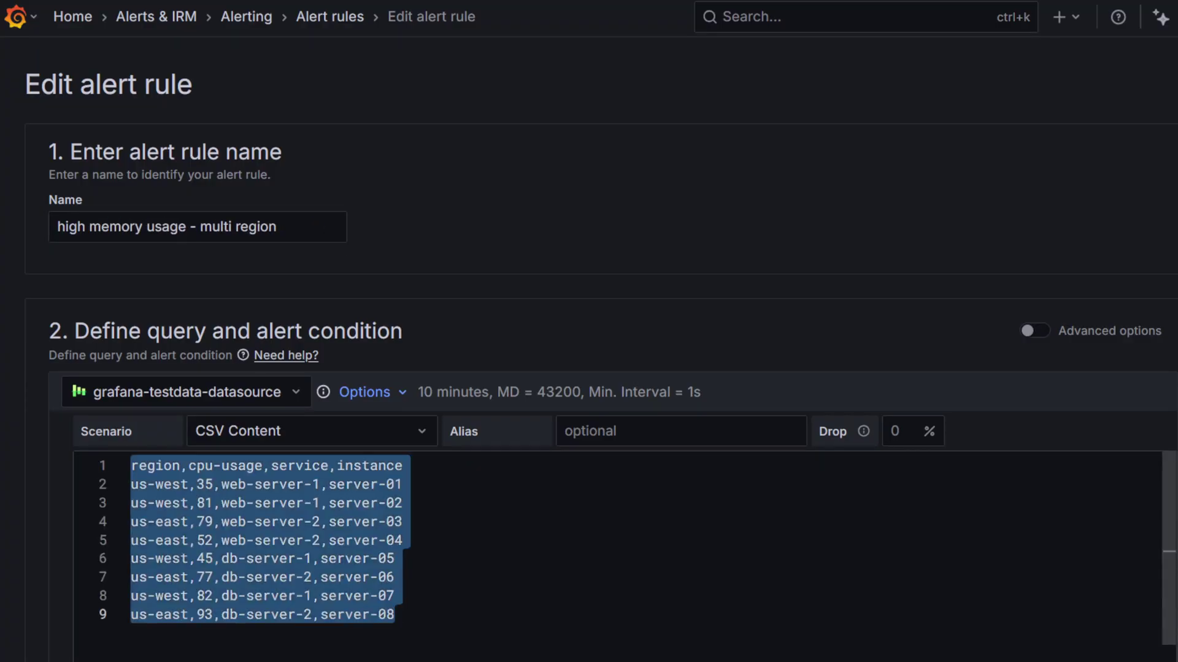
pyautogui.write('region,memory-usage,service,instance us-west,42,cache-server-1,server-09 us-east,88,cache-server-1,server-10 us-west,74,api-server-1,server-11 us-east,90,api-server-1,server-12 us-west,53,analytics-server-1,server-13 us-east,81,analytics-server-2,server-14 us-west,77,analytics-server-1,server-15 us-east,94,analytics-server-2,server-16')
pyautogui.scroll(-10, 589, 331)
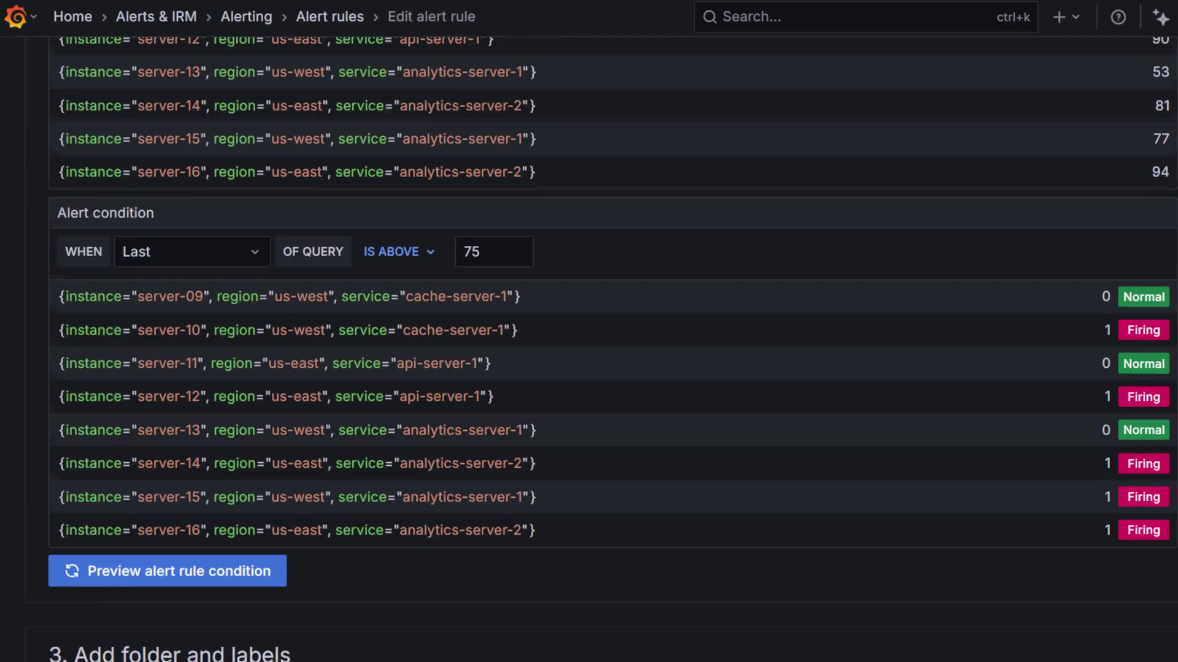
pyautogui.scroll(-15, 589, 331)
pyautogui.click(56, 616)
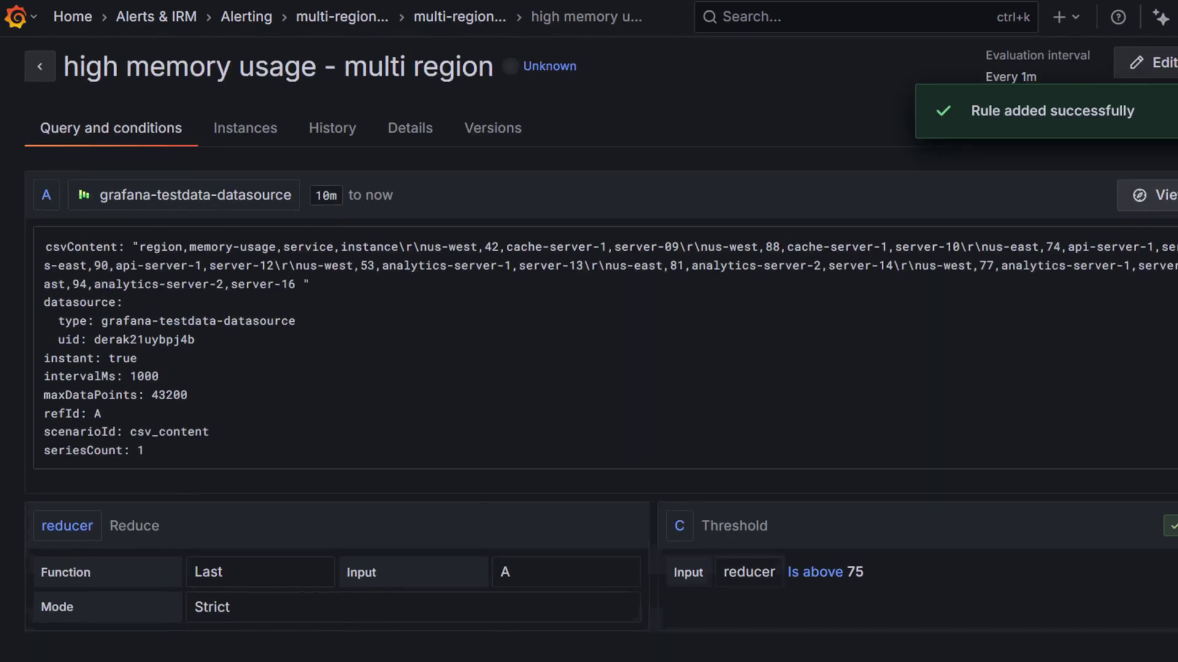
pyautogui.scroll(-3, 589, 430)
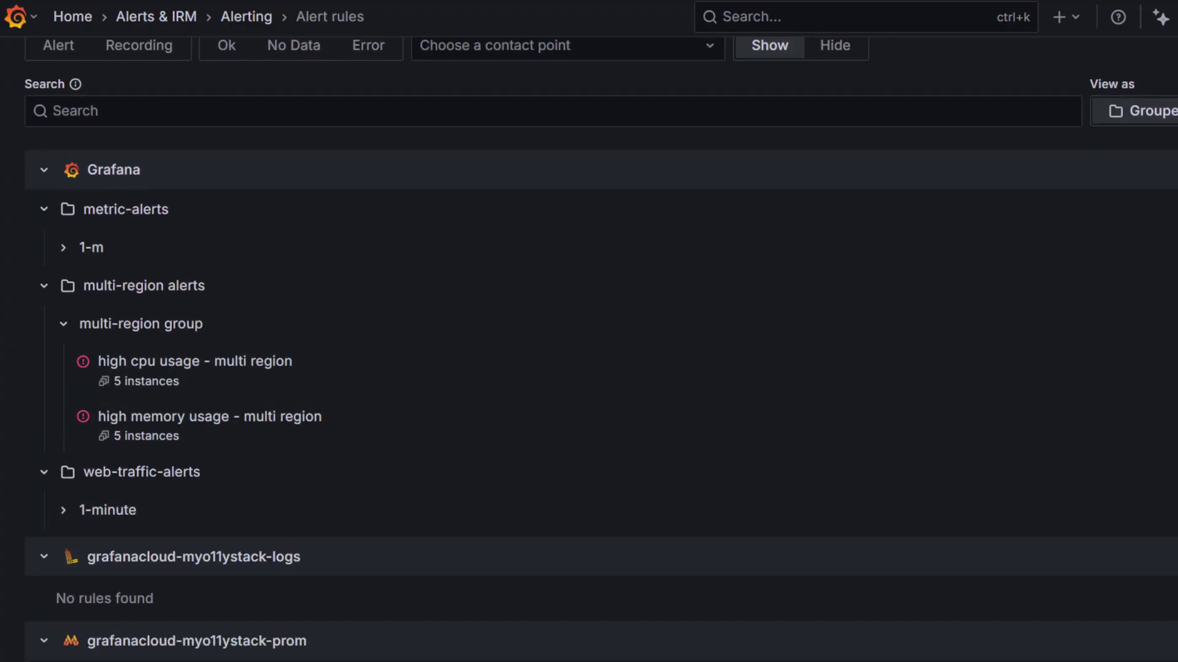
pyautogui.scroll(1, 589, 350)
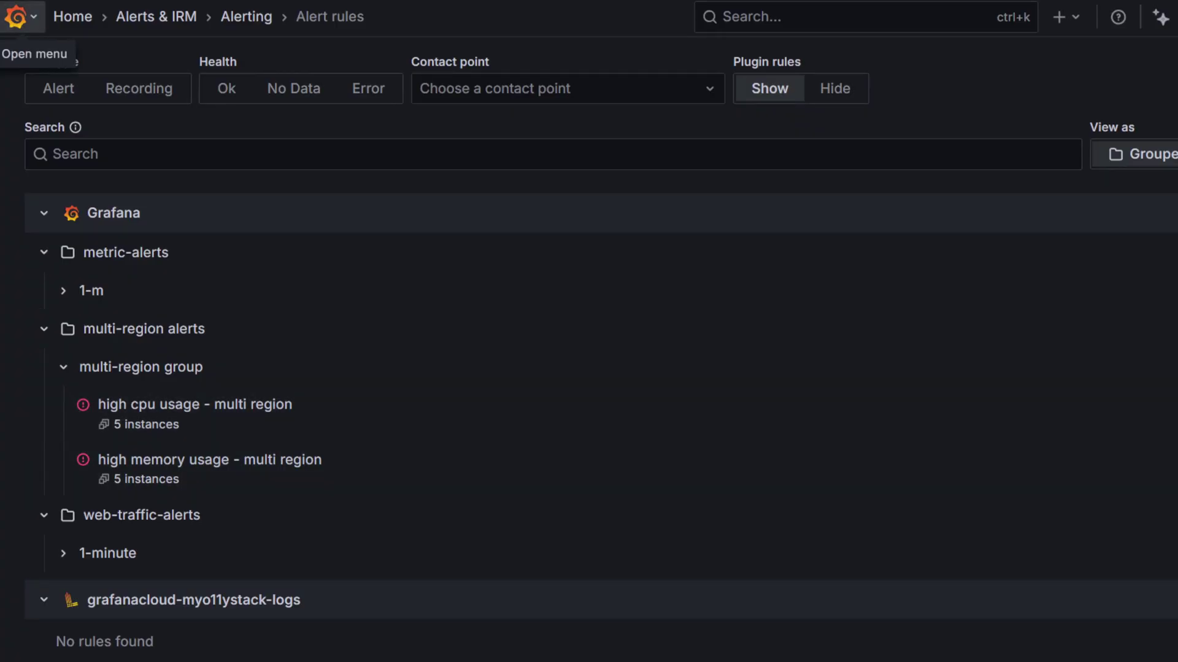
# Step: Return to Notification policies to see us-west with 4 instances and us-east with 6
pyautogui.click(16, 17)
pyautogui.click(129, 406)
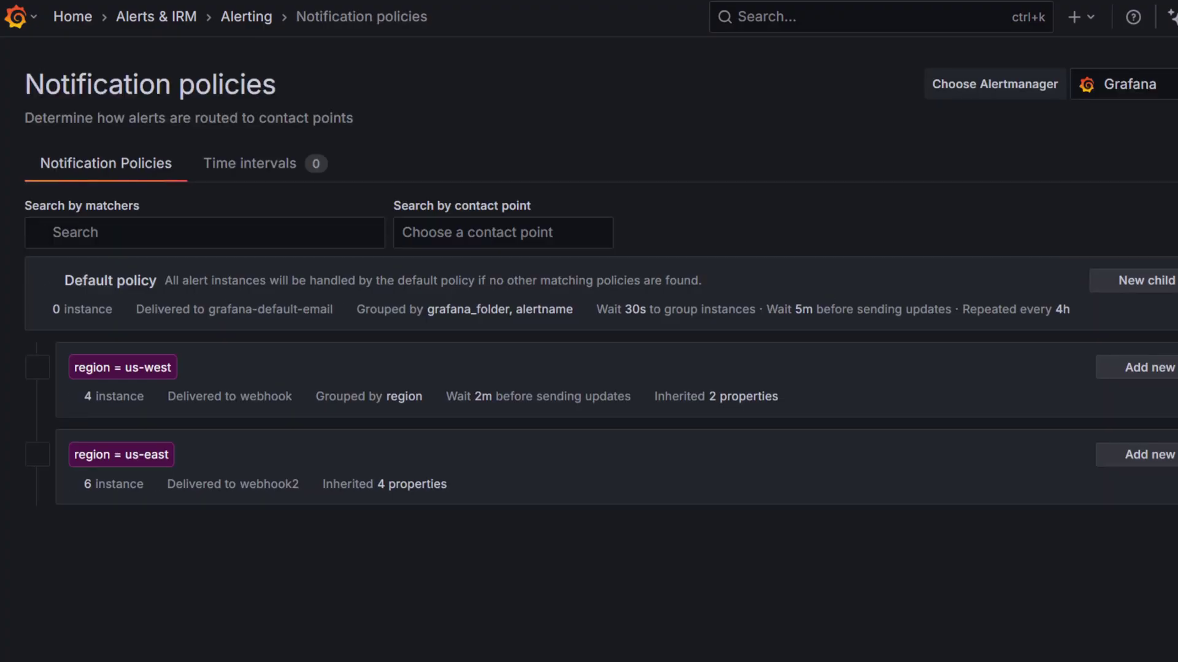